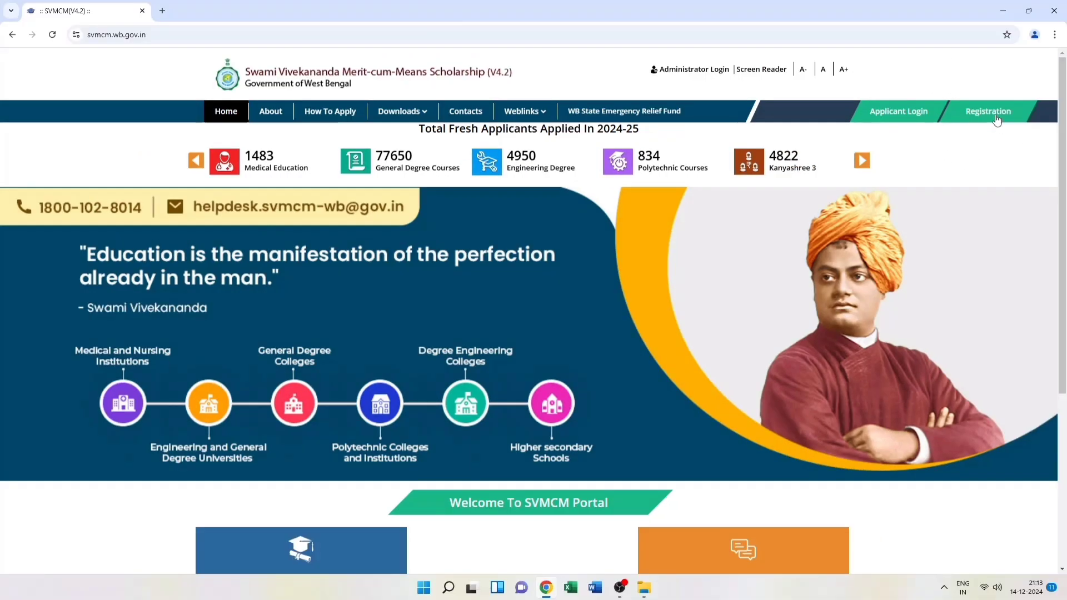
Start a new registration to bring up the Topper / Non-Topper category prompt
{"action": "left_click", "coordinate": [992, 110]}
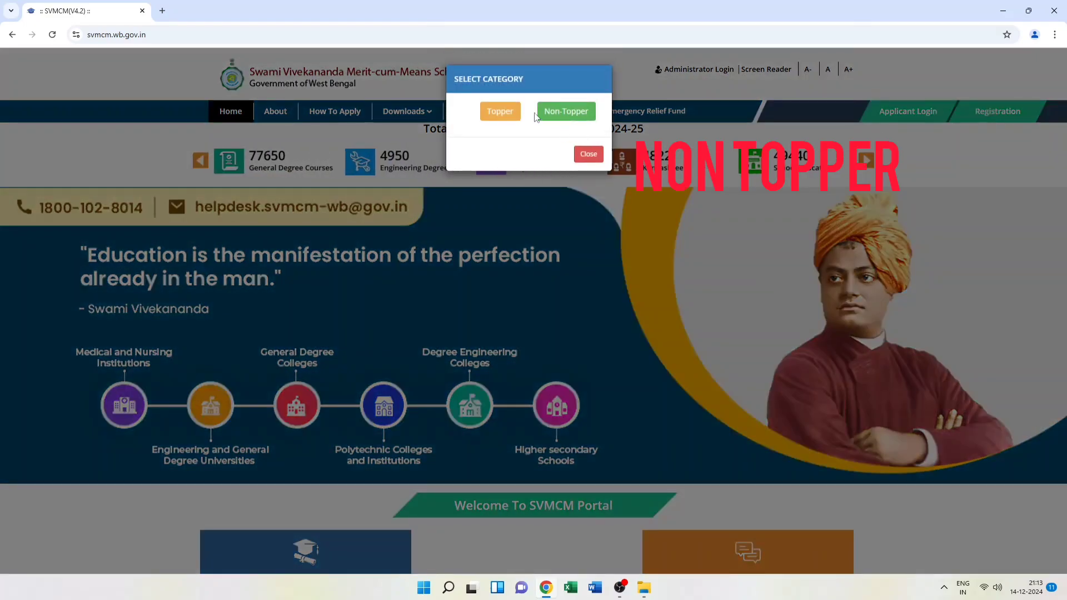
Register as Non-Topper, read through the How To Apply instructions, and tick the declaration
{"action": "left_click", "coordinate": [565, 112]}
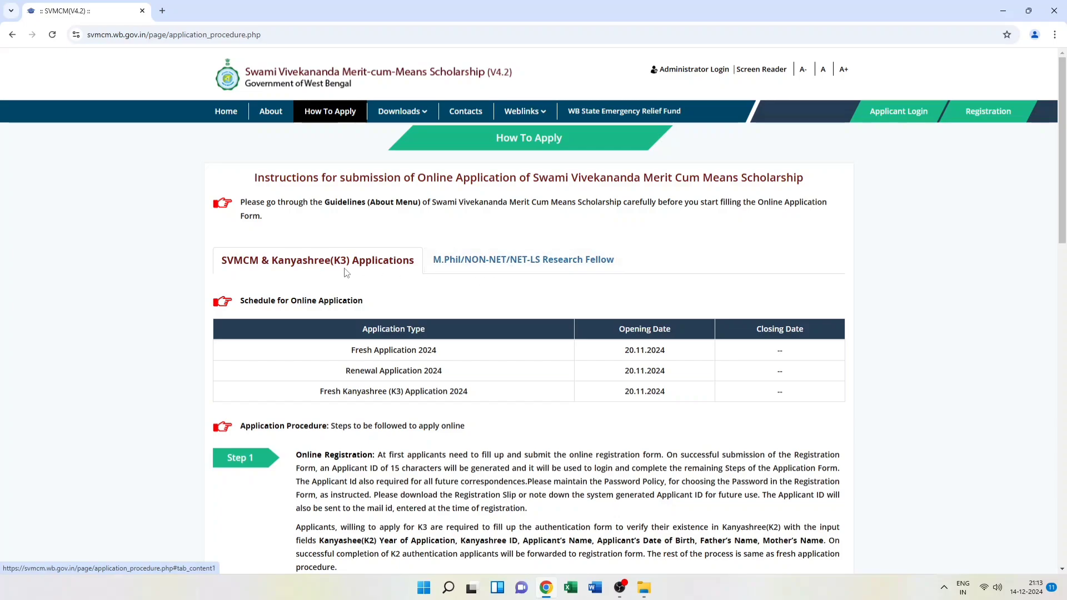
{"action": "scroll", "coordinate": [346, 273], "scroll_direction": "down", "scroll_amount": 2}
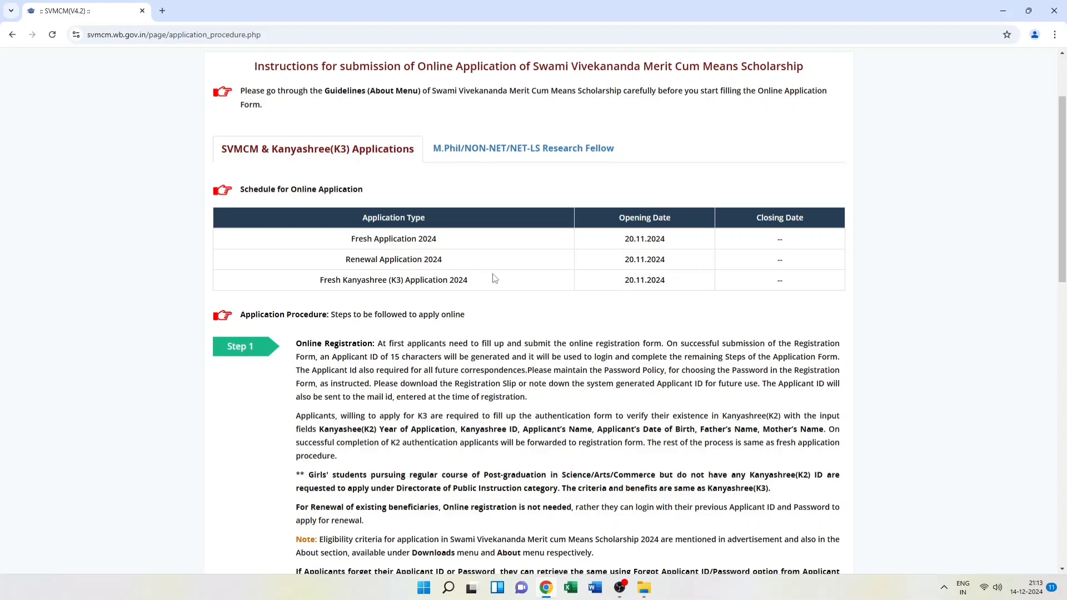
{"action": "scroll", "coordinate": [495, 278], "scroll_direction": "down", "scroll_amount": 1}
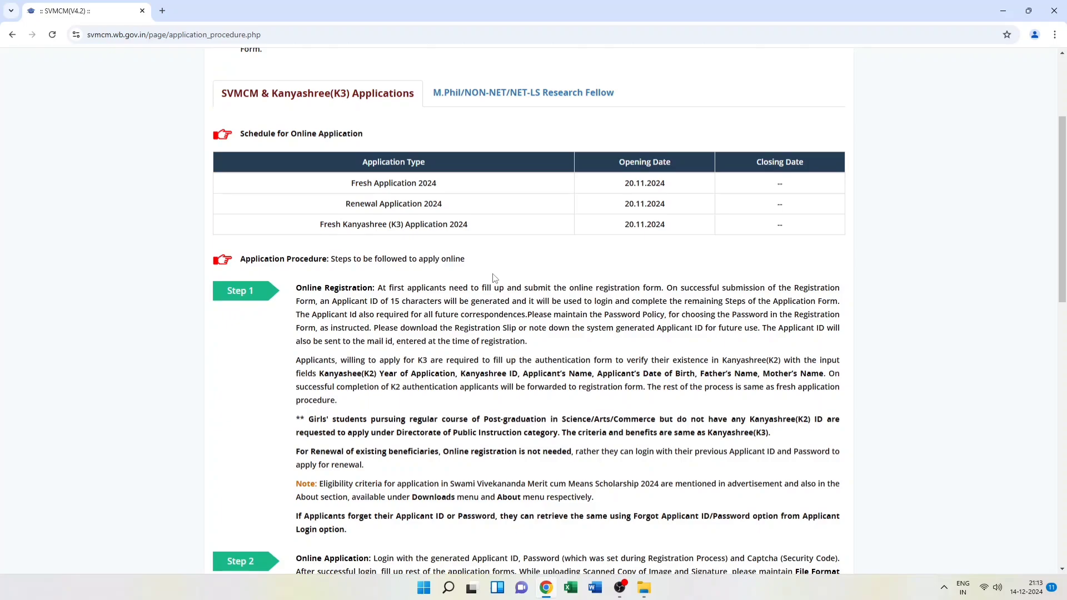
{"action": "scroll", "coordinate": [494, 278], "scroll_direction": "down", "scroll_amount": 8}
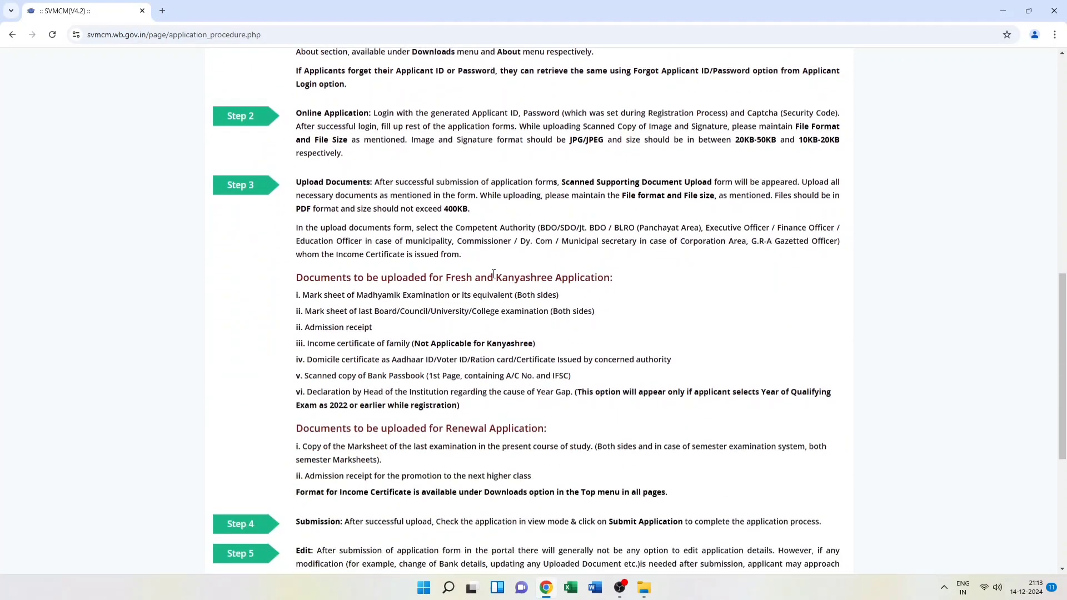
{"action": "scroll", "coordinate": [494, 274], "scroll_direction": "down", "scroll_amount": 4}
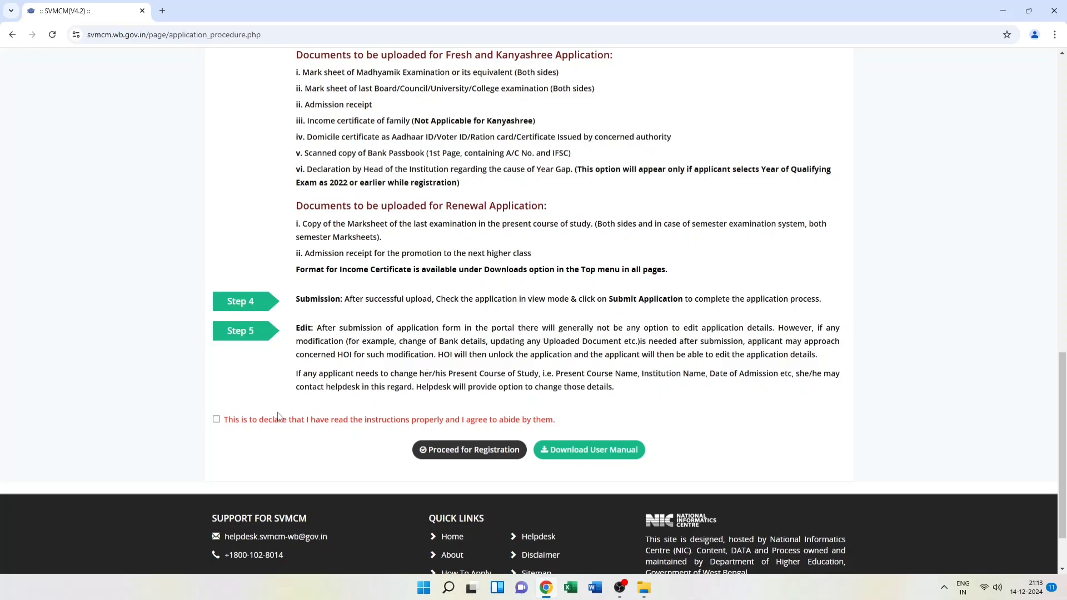
{"action": "scroll", "coordinate": [356, 437], "scroll_direction": "down", "scroll_amount": 1}
{"action": "left_click", "coordinate": [216, 364]}
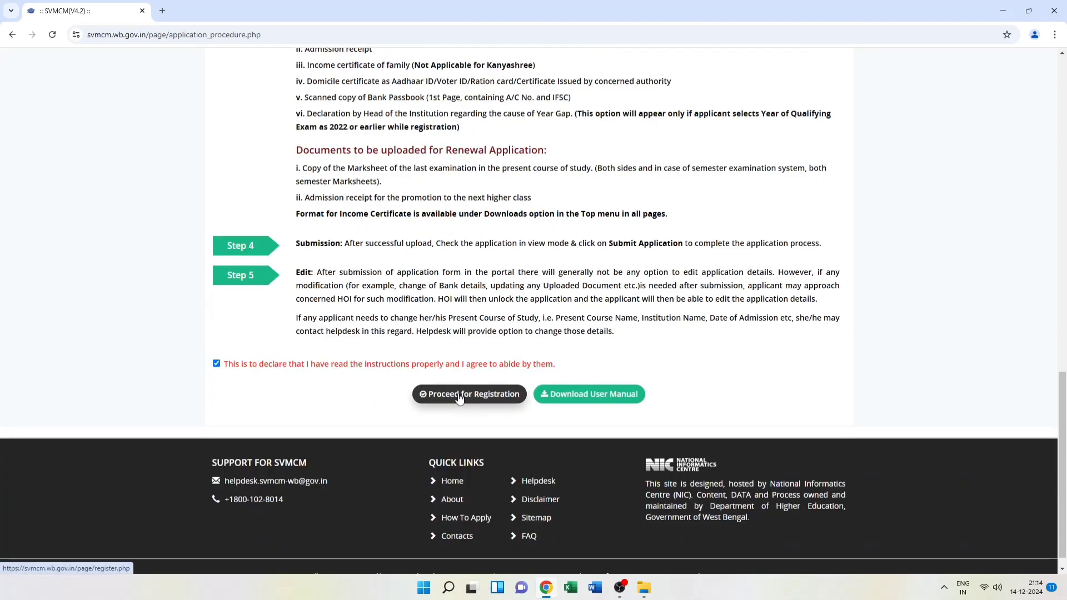
Proceed to Registration Category, dismiss the minority notice, and review the DTE&T, DPI, DTE and DME directorate cards
{"action": "left_click", "coordinate": [459, 396]}
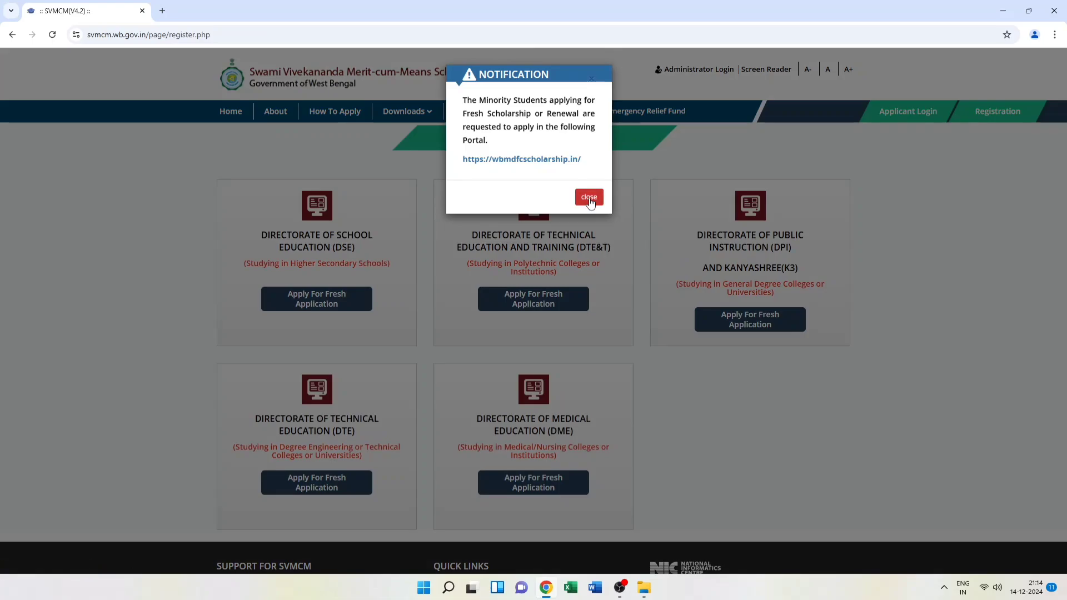
{"action": "left_click", "coordinate": [589, 198]}
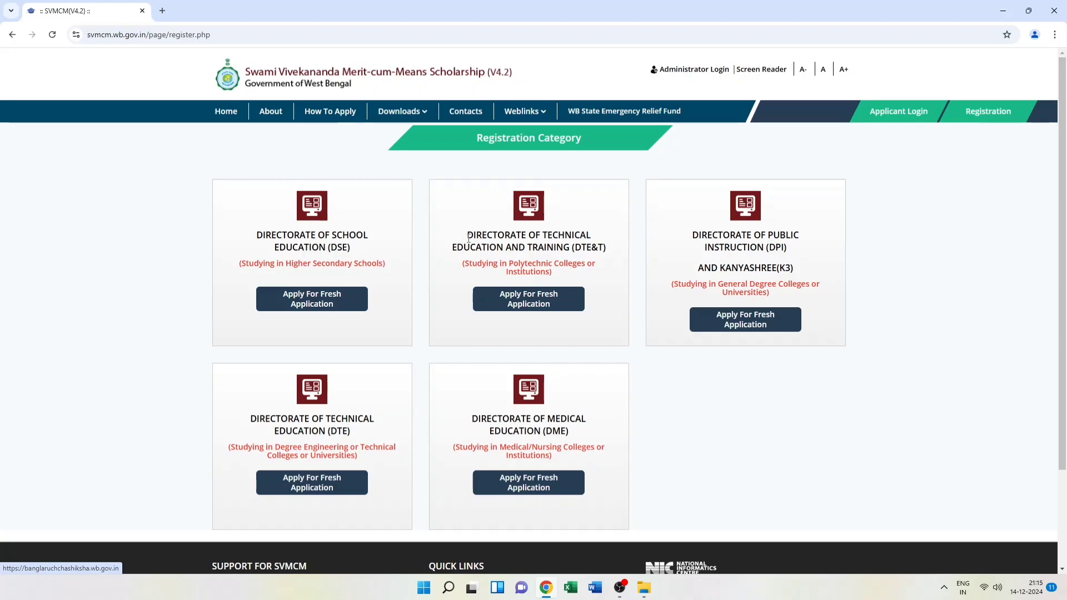
{"action": "left_click_drag", "start_coordinate": [466, 234], "coordinate": [601, 265]}
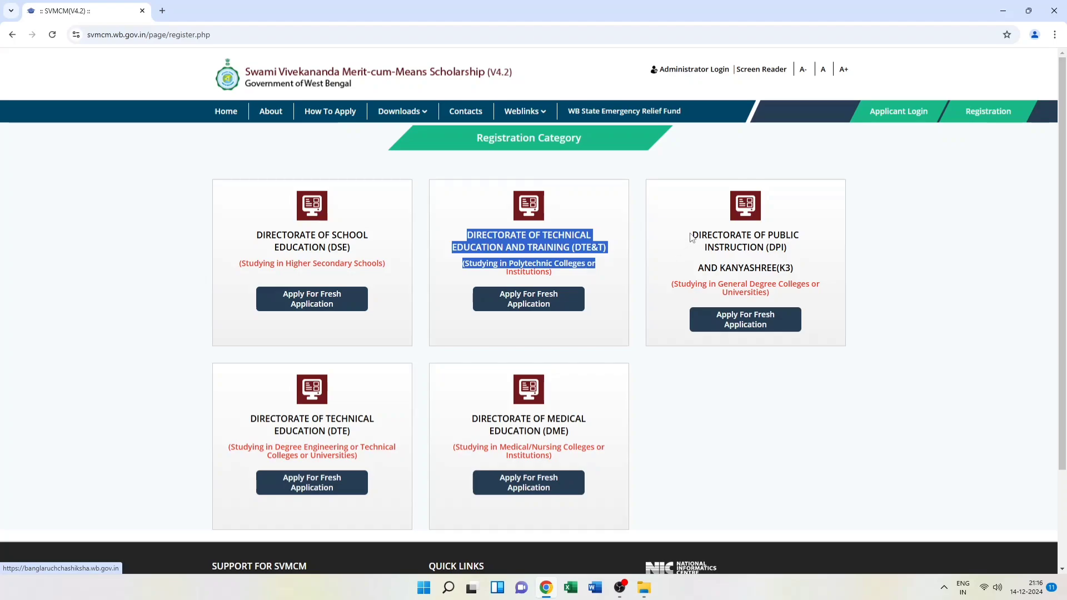
{"action": "left_click_drag", "start_coordinate": [691, 236], "coordinate": [810, 280]}
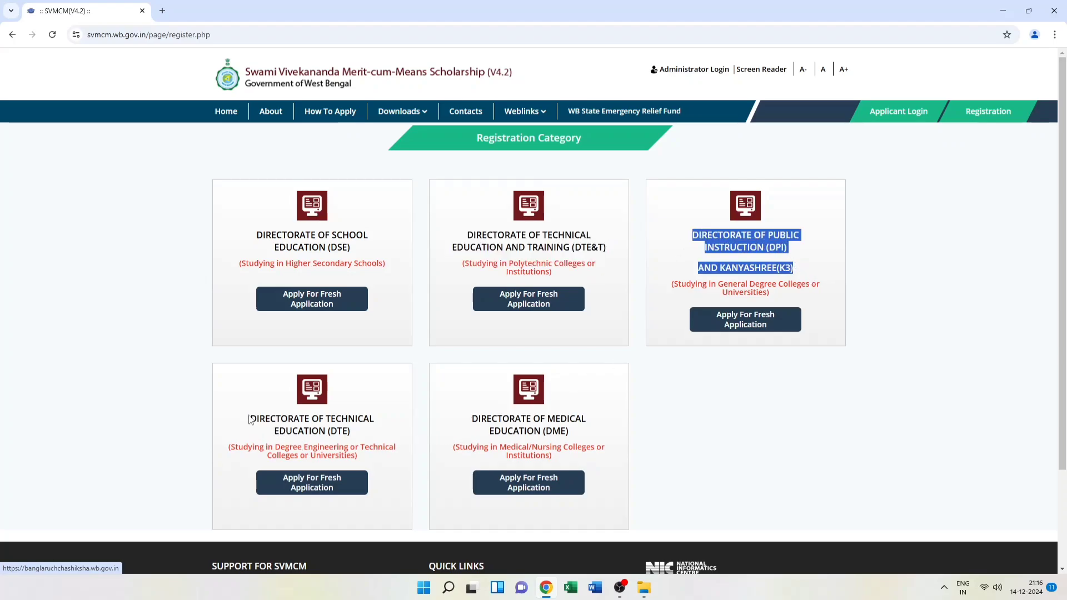
{"action": "left_click_drag", "start_coordinate": [249, 420], "coordinate": [403, 459]}
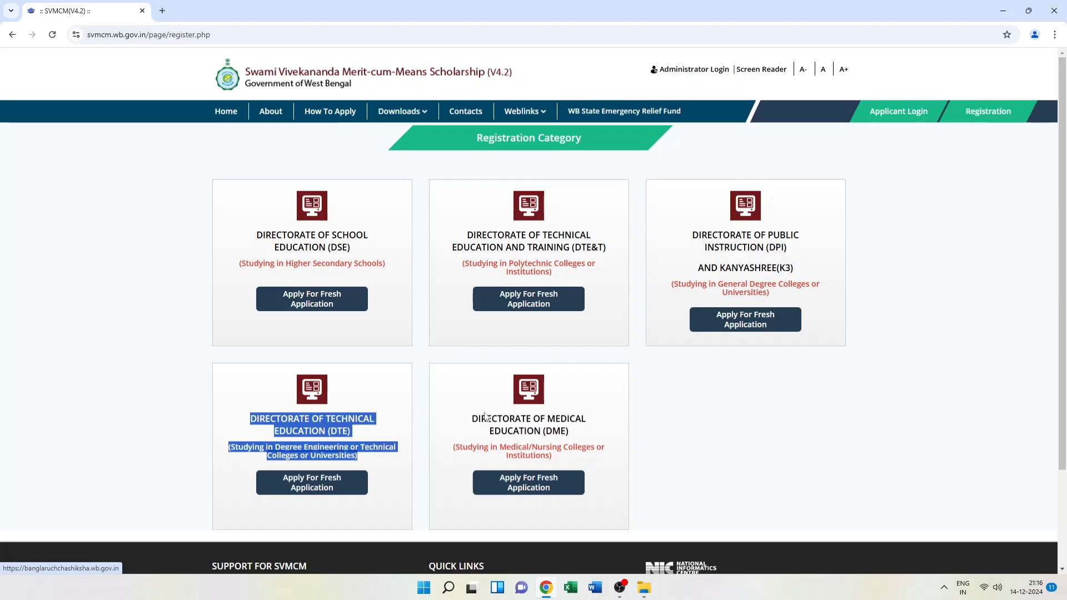
{"action": "left_click_drag", "start_coordinate": [472, 418], "coordinate": [592, 448]}
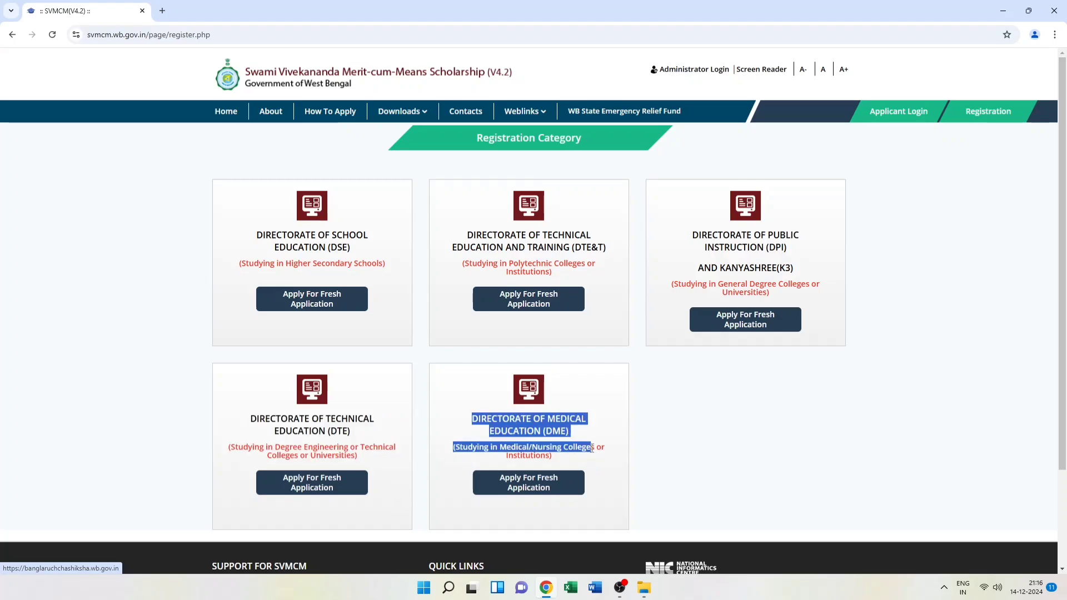
{"action": "scroll", "coordinate": [592, 448], "scroll_direction": "down", "scroll_amount": 1}
{"action": "left_click_drag", "start_coordinate": [692, 179], "coordinate": [806, 205]}
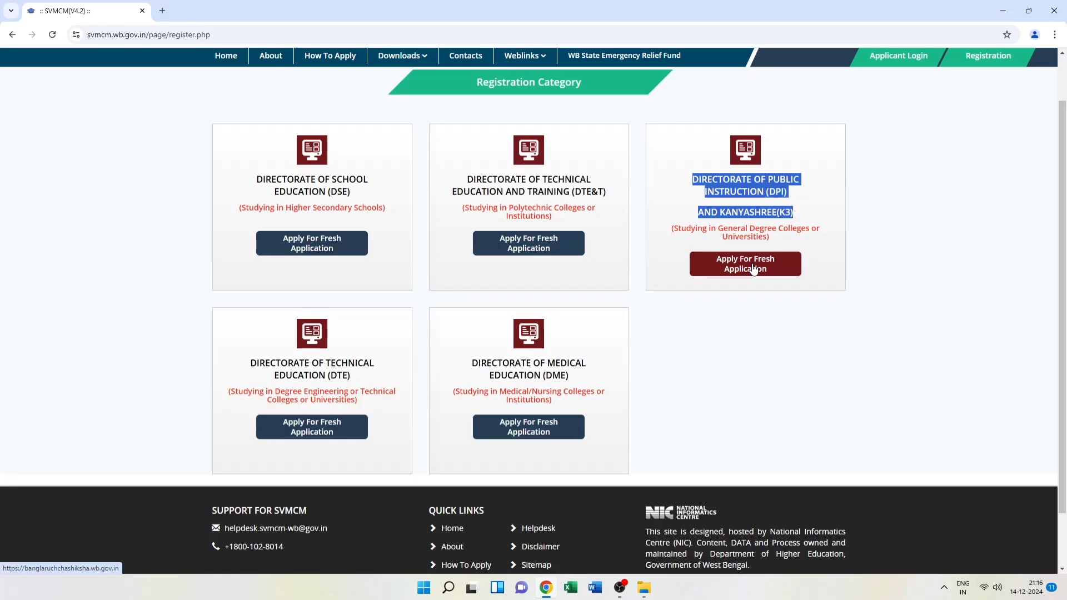
Start a DPI fresh application with Higher Secondary, WB Council of Higher Secondary Education, year 2024
{"action": "left_click", "coordinate": [753, 269]}
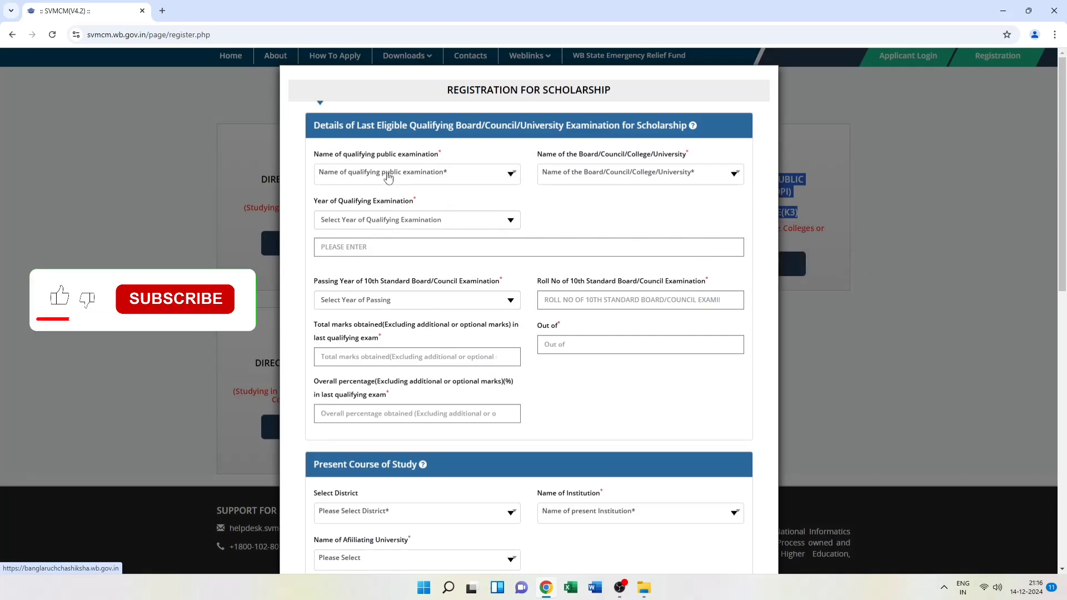
{"action": "left_click", "coordinate": [503, 176]}
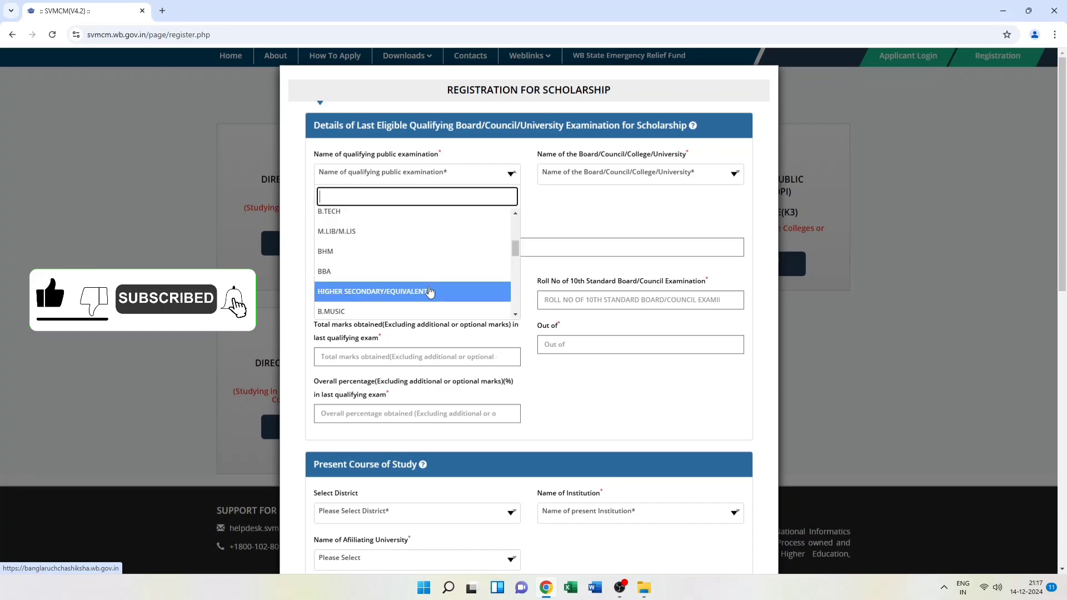
{"action": "left_click", "coordinate": [431, 293]}
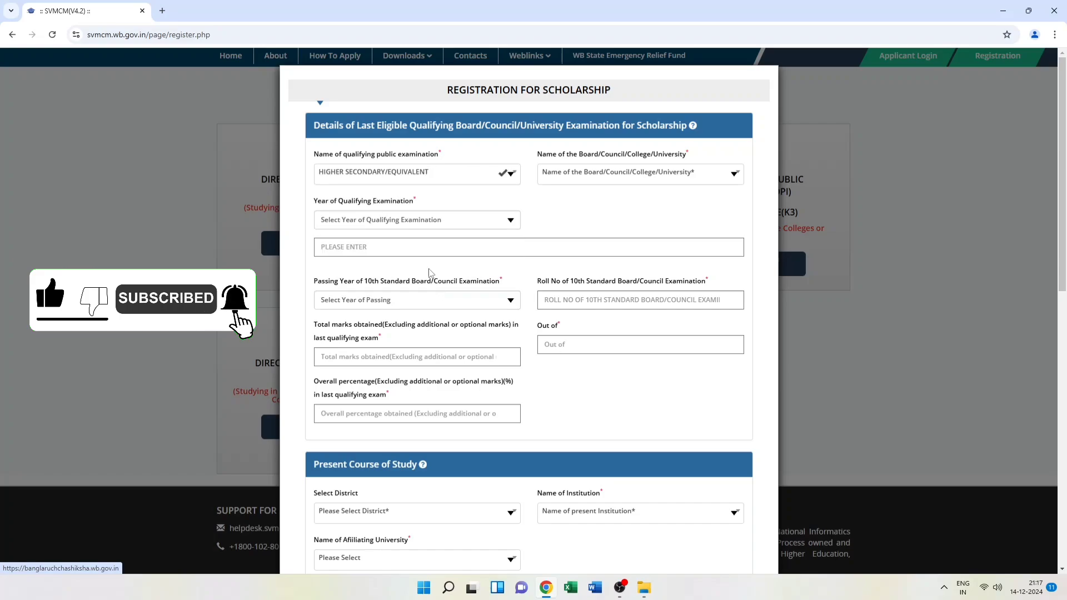
{"action": "left_click", "coordinate": [703, 177]}
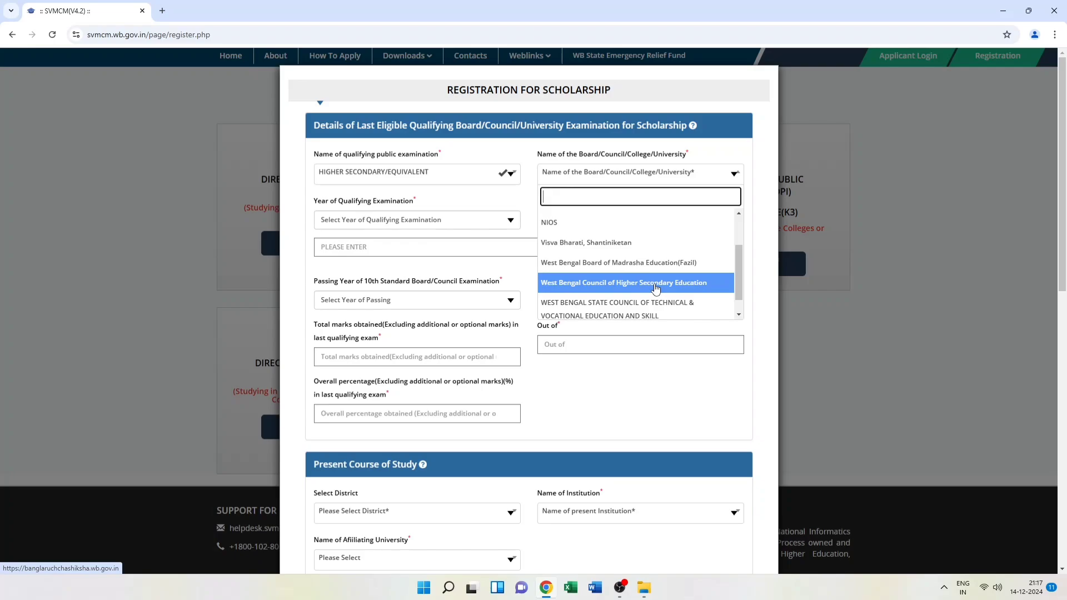
{"action": "left_click", "coordinate": [656, 289]}
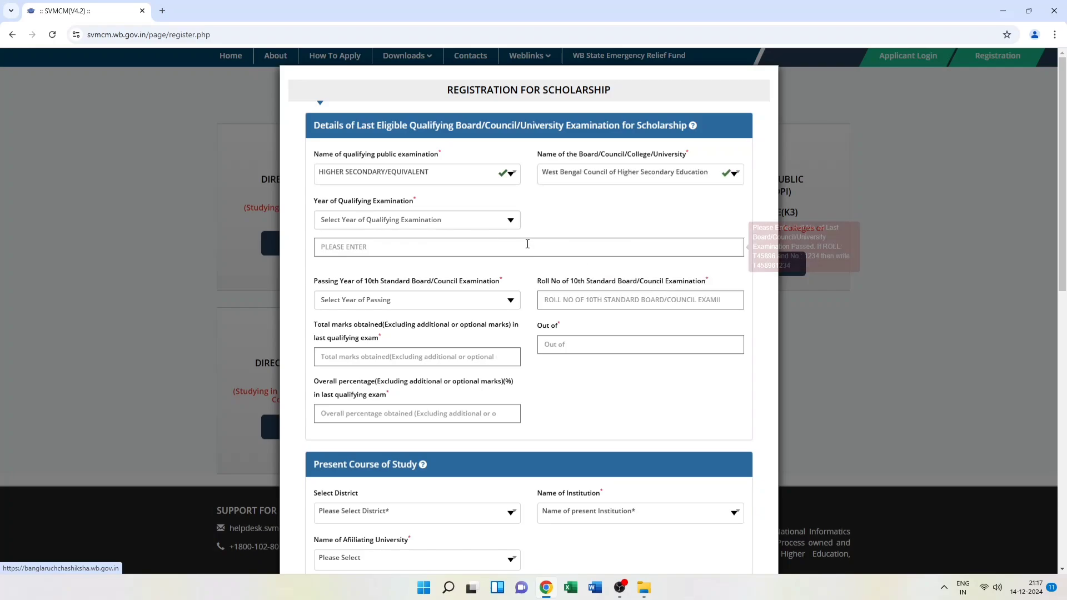
{"action": "left_click", "coordinate": [508, 224]}
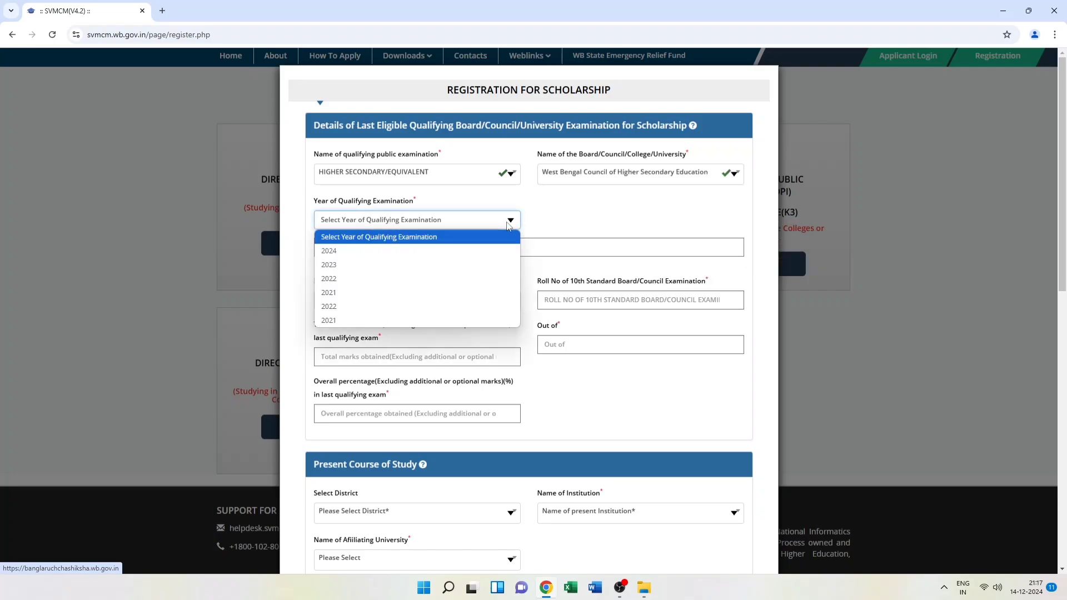
{"action": "left_click", "coordinate": [398, 251]}
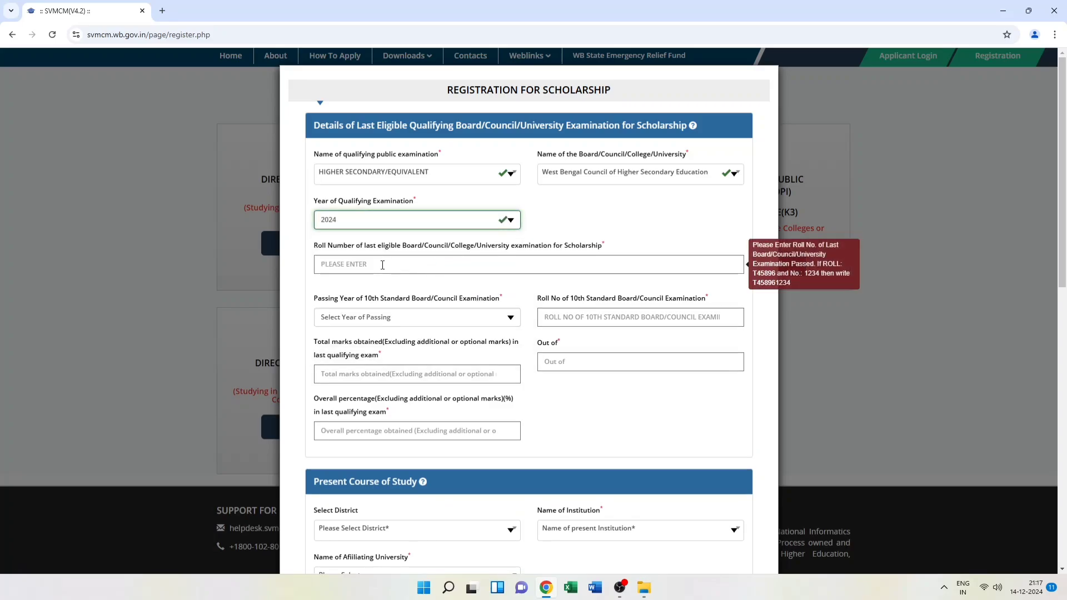
{"action": "left_click", "coordinate": [383, 265]}
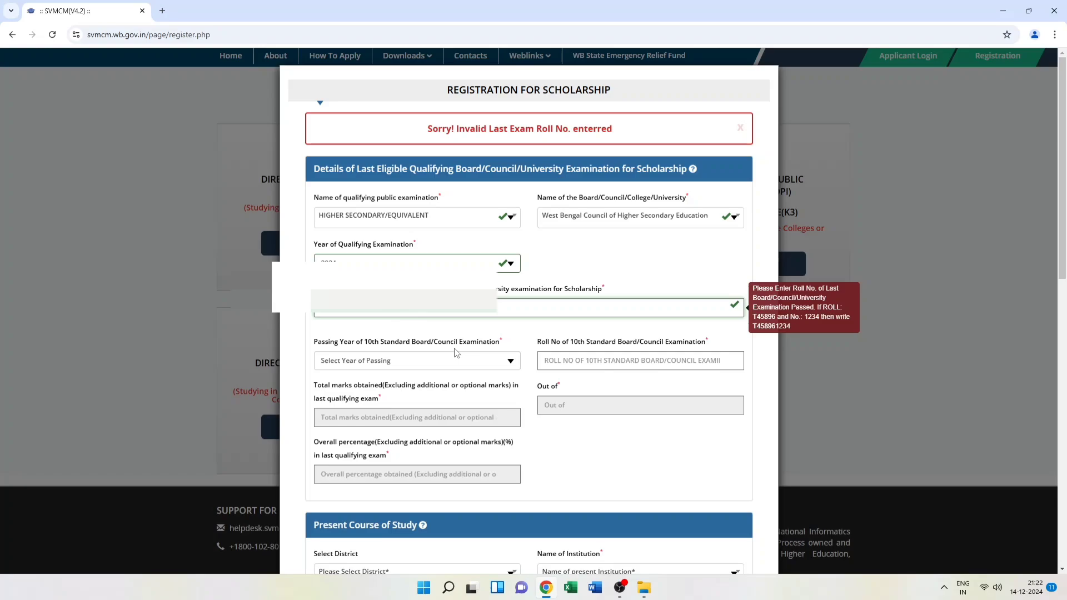
Set the 10th standard passing year to 2022 and enter the 10th standard roll number
{"action": "left_click", "coordinate": [485, 361]}
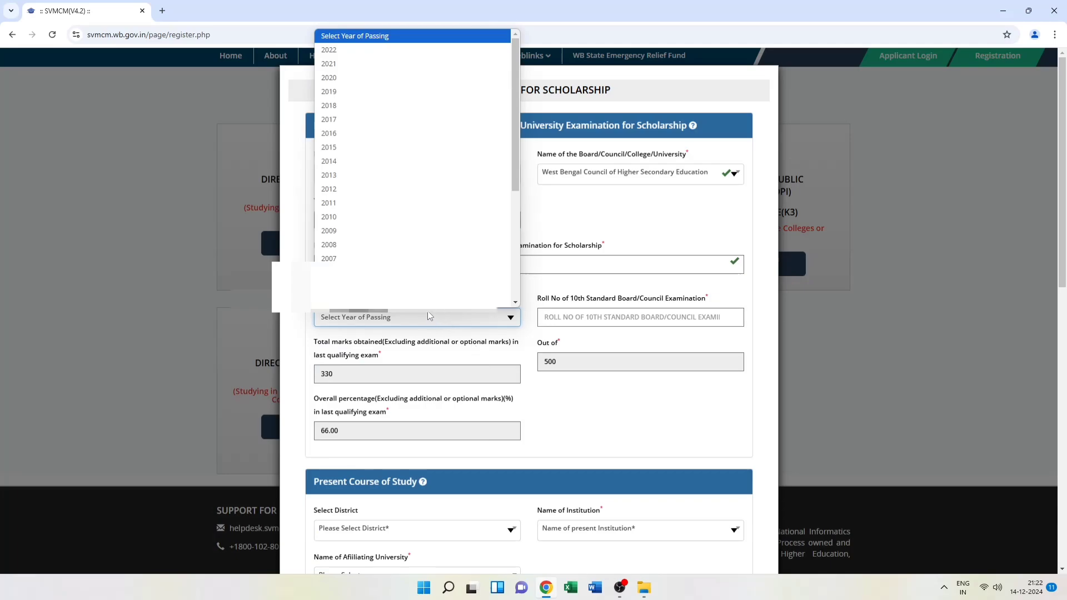
{"action": "left_click", "coordinate": [355, 50]}
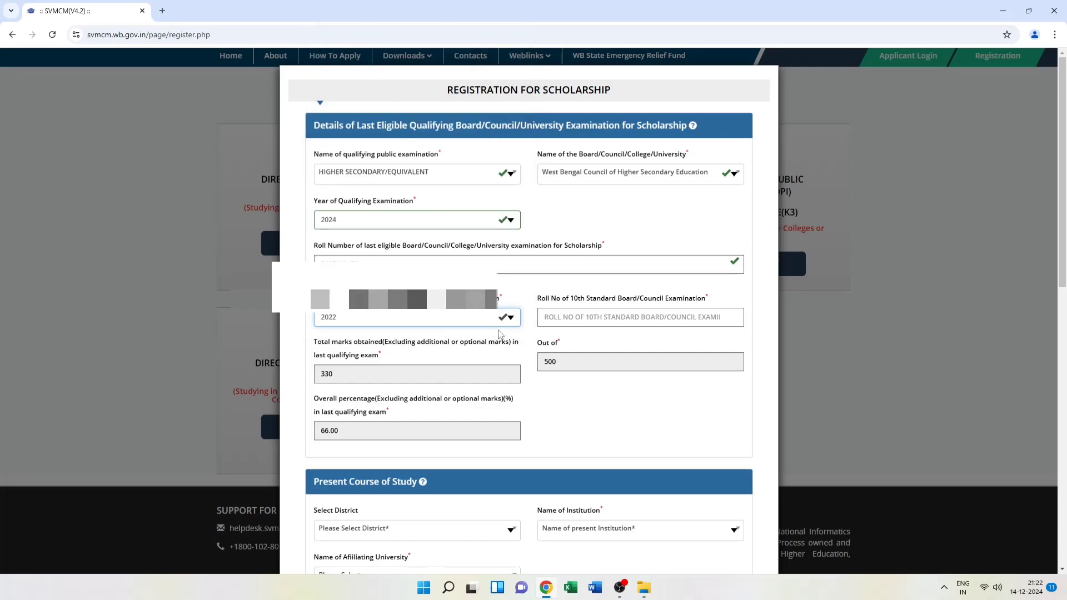
{"action": "left_click", "coordinate": [562, 314]}
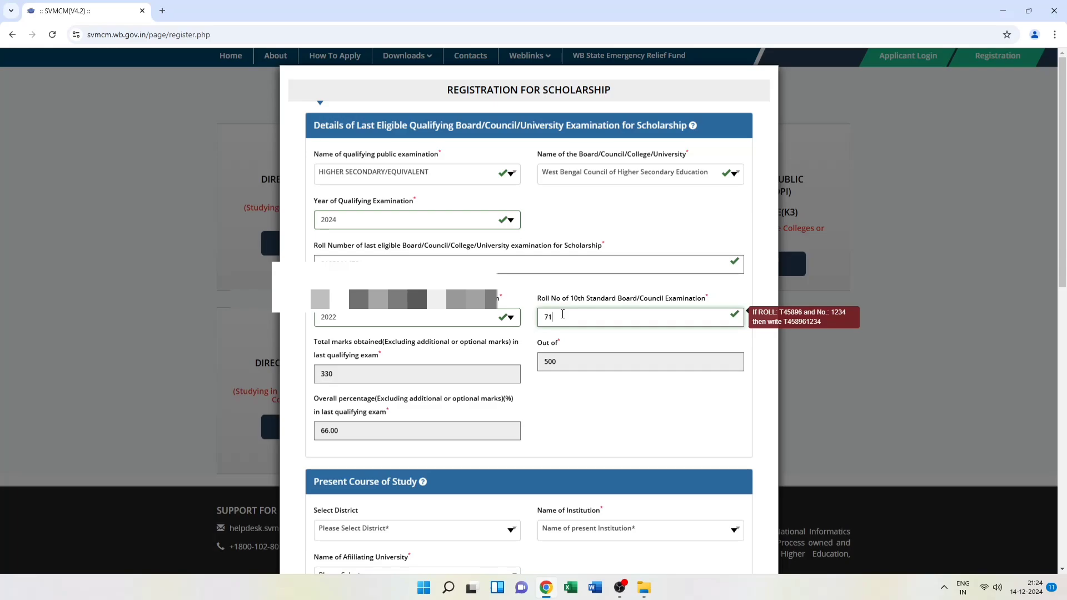
{"action": "scroll", "coordinate": [378, 317], "scroll_direction": "down", "scroll_amount": 4}
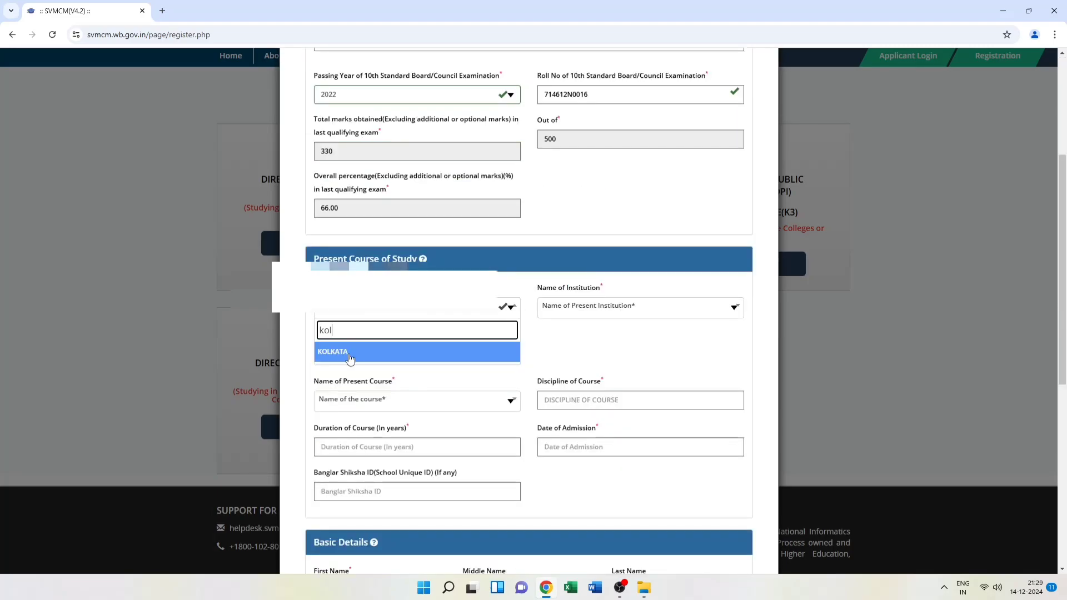
Choose Kolkata as district and Maharaja Manindra Ch. College as the institution
{"action": "left_click", "coordinate": [349, 358]}
{"action": "left_click", "coordinate": [598, 309]}
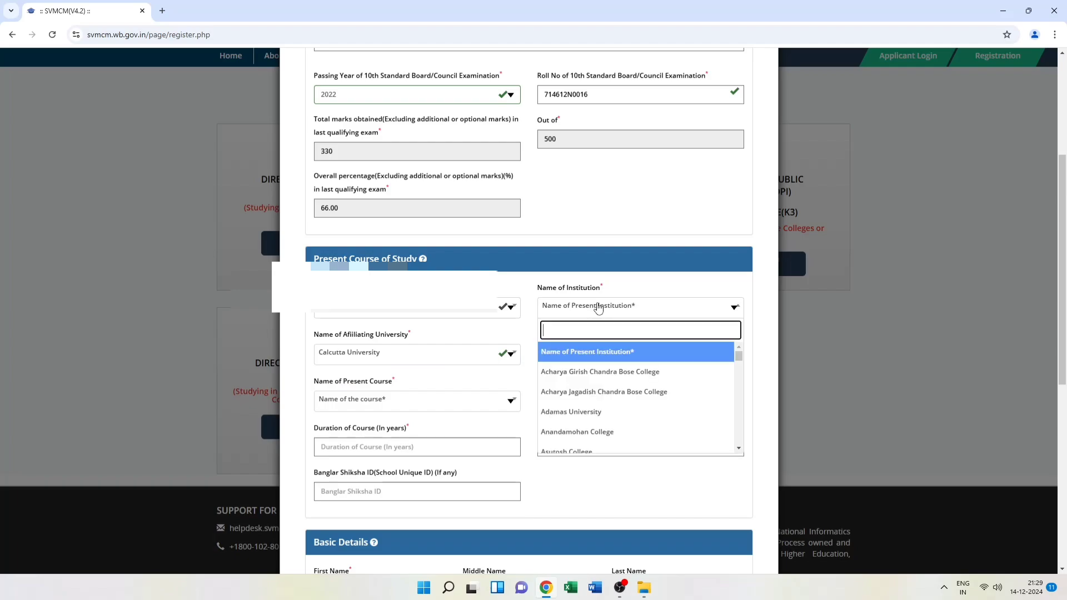
{"action": "type", "text": "moh"}
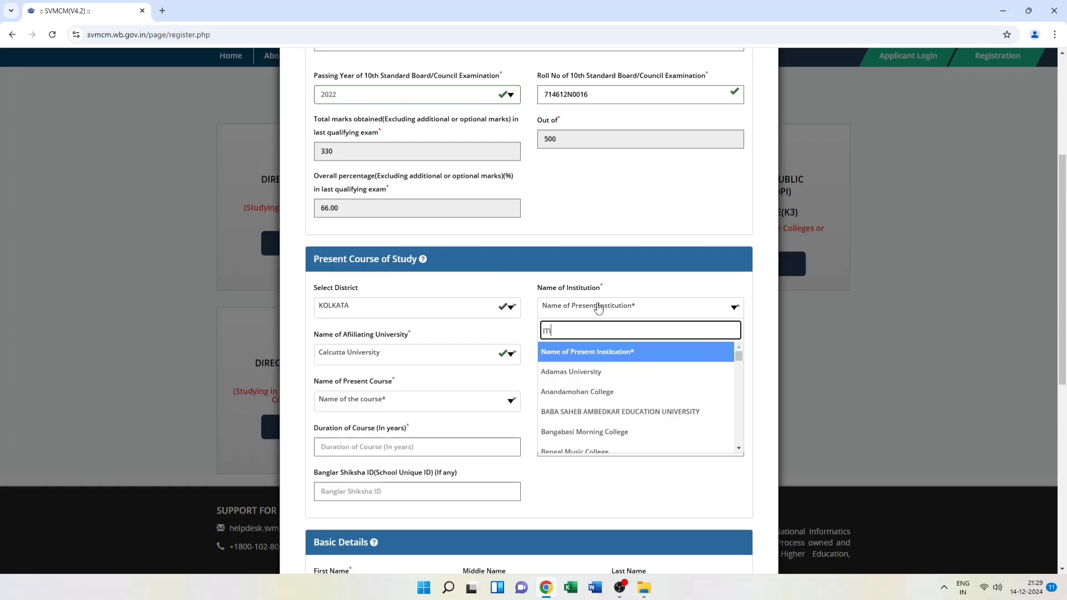
{"action": "key", "text": "BackSpace"}
{"action": "key", "text": "BackSpace"}
{"action": "key", "text": "BackSpace"}
{"action": "type", "text": "mani"}
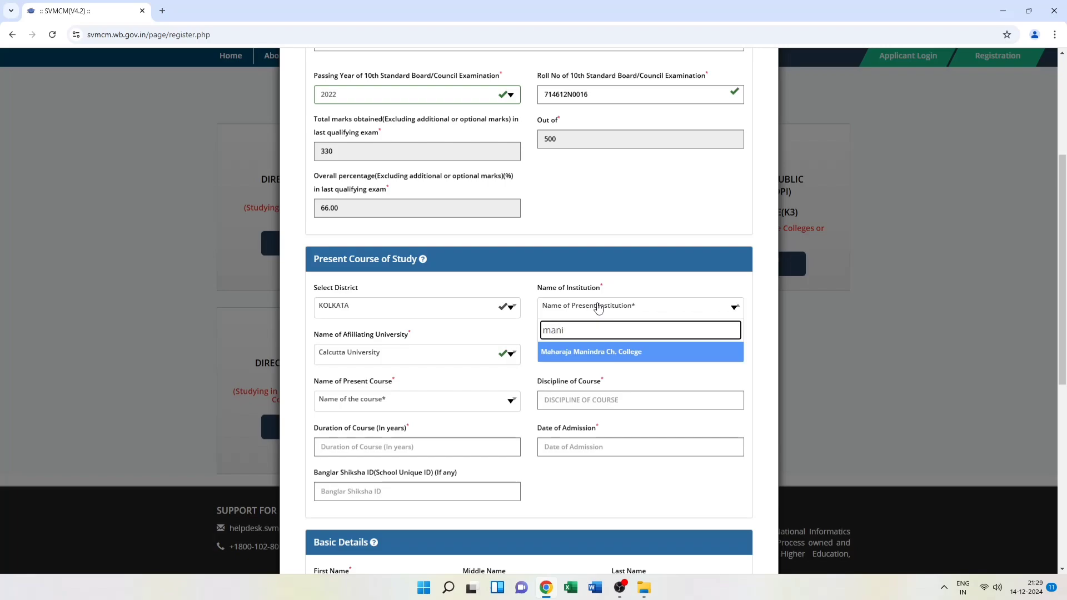
{"action": "left_click", "coordinate": [599, 354]}
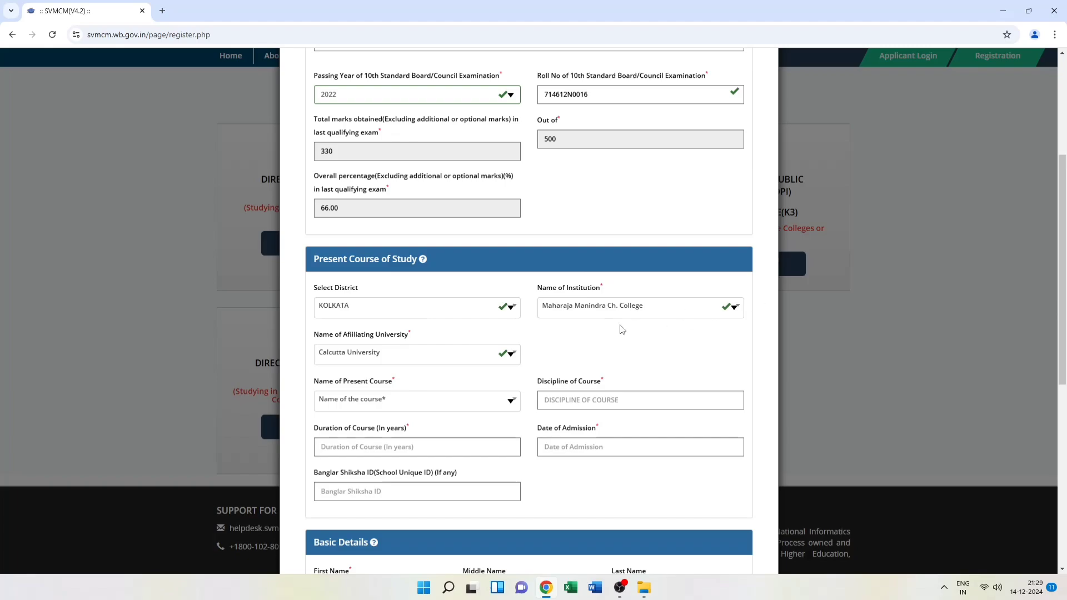
Select B.A as the present course and begin filling the discipline
{"action": "left_click", "coordinate": [445, 405]}
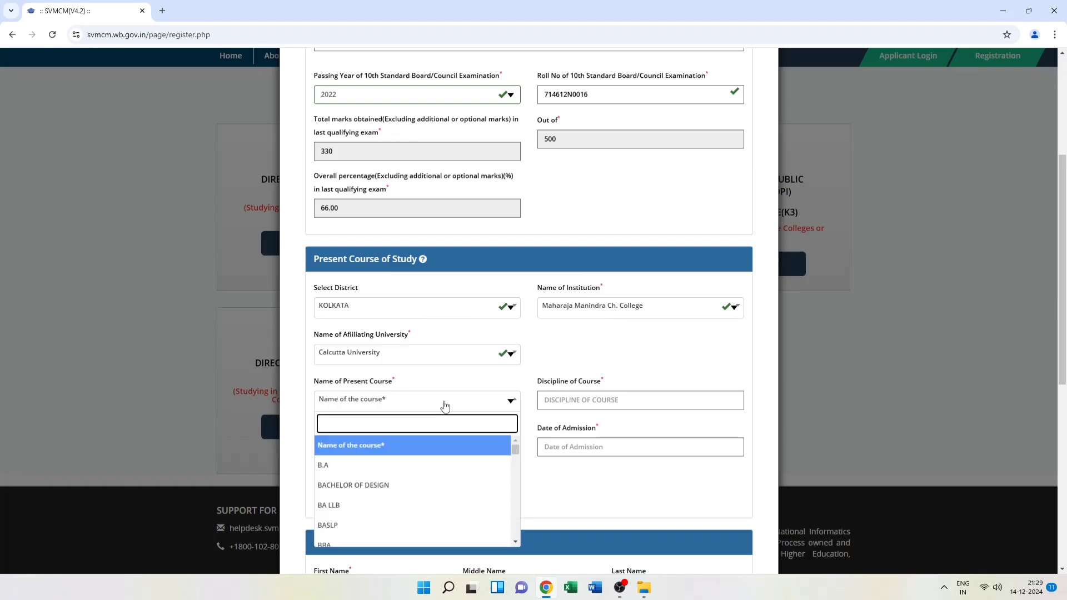
{"action": "left_click", "coordinate": [388, 466]}
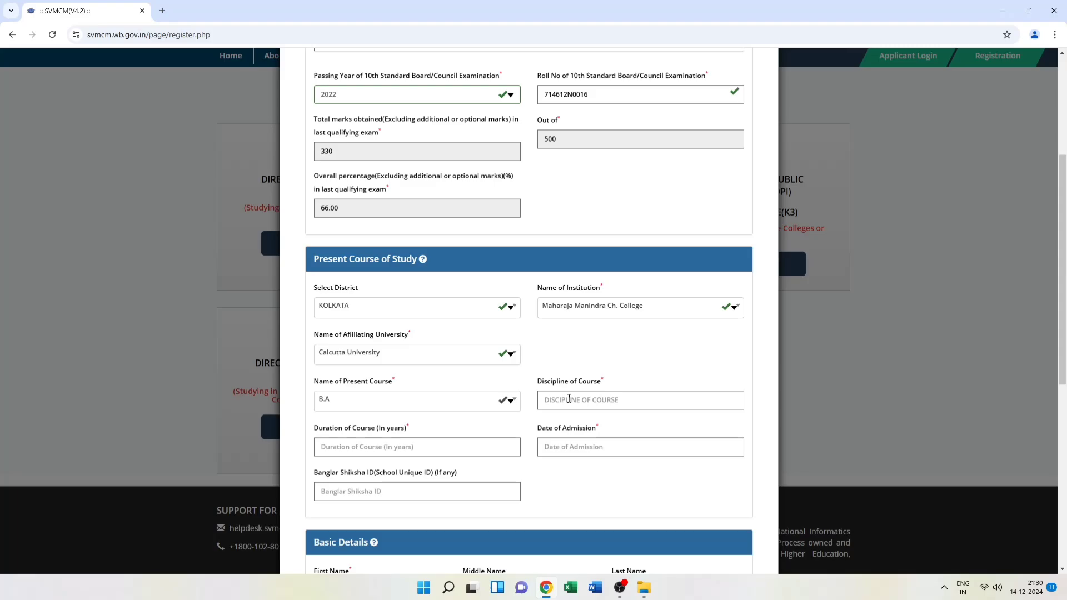
{"action": "left_click", "coordinate": [569, 399]}
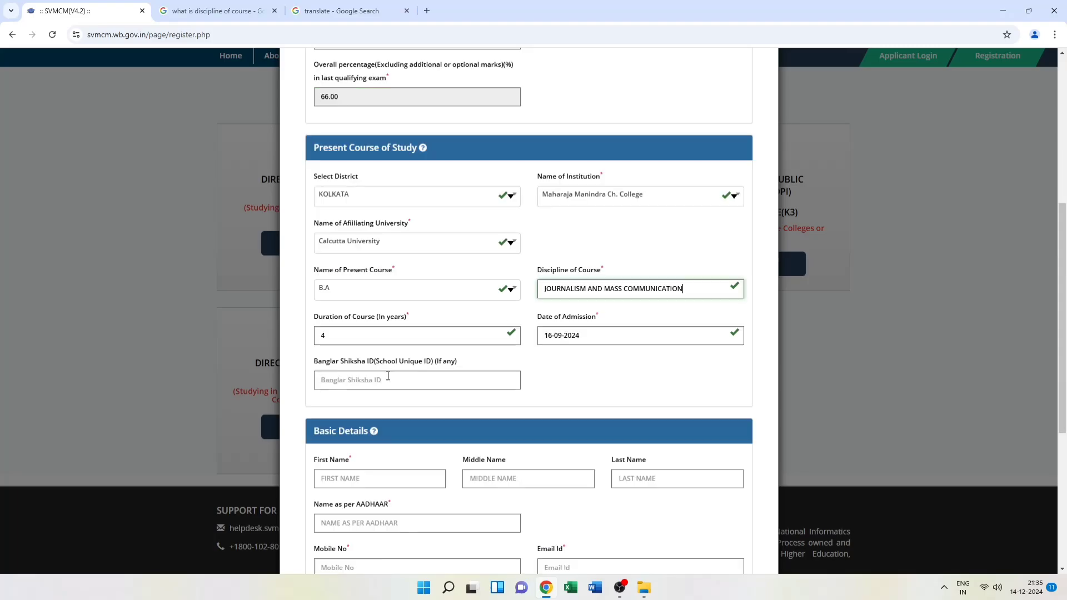
Enter the applicant's first and last name and name as per Aadhaar in Basic Details
{"action": "scroll", "coordinate": [388, 376], "scroll_direction": "down", "scroll_amount": 1}
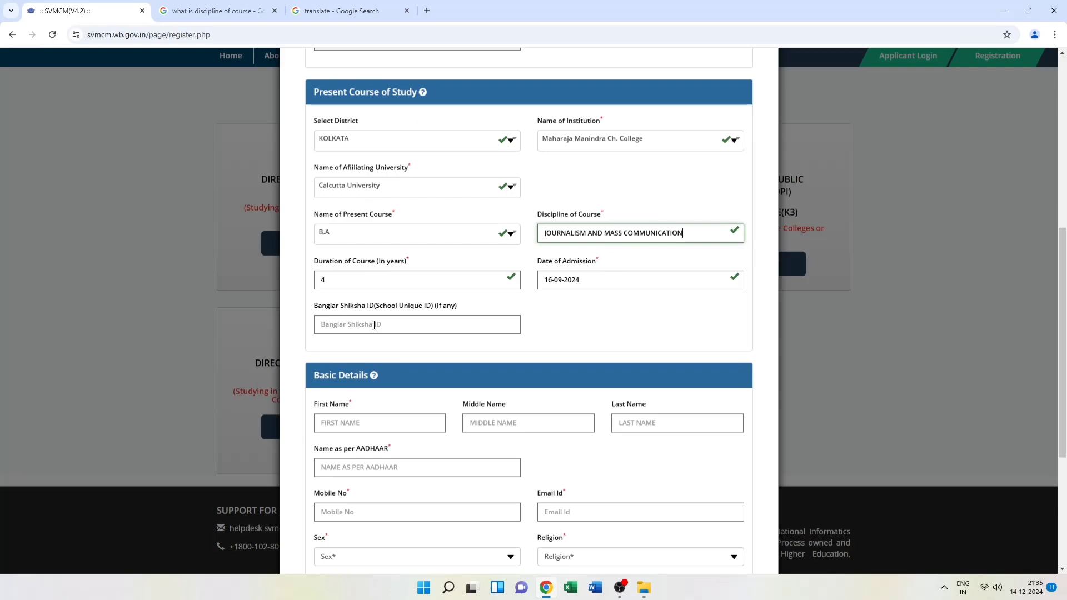
{"action": "scroll", "coordinate": [374, 325], "scroll_direction": "down", "scroll_amount": 1}
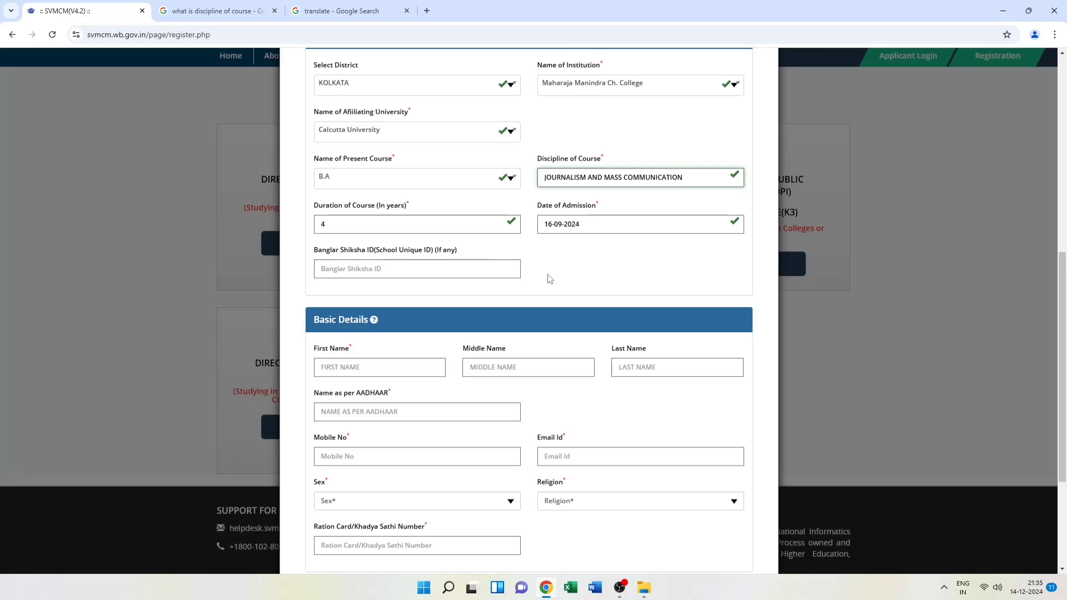
{"action": "scroll", "coordinate": [549, 278], "scroll_direction": "down", "scroll_amount": 1}
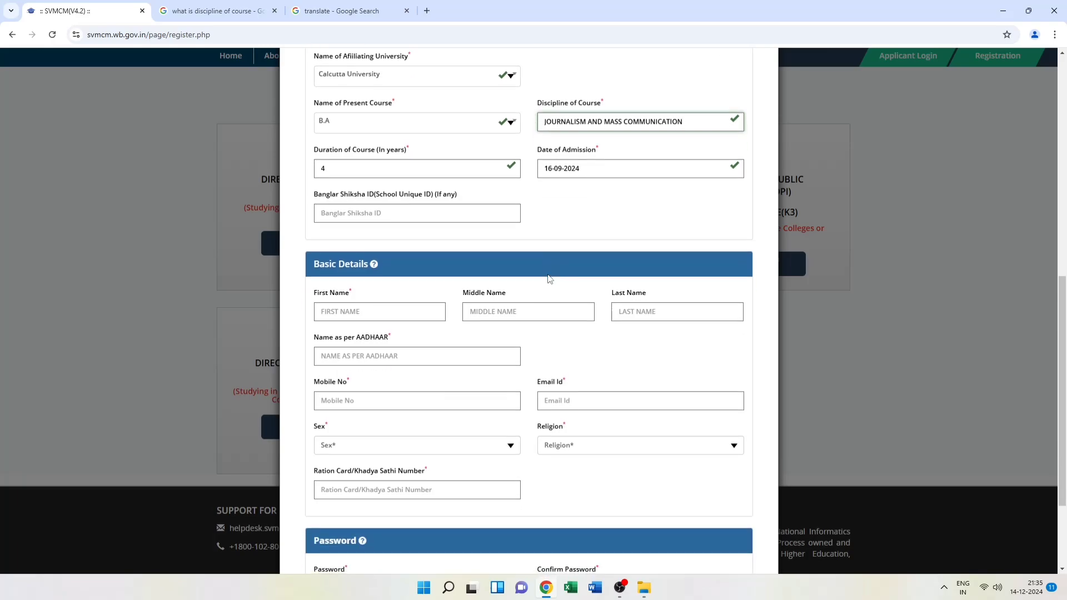
{"action": "scroll", "coordinate": [550, 279], "scroll_direction": "up", "scroll_amount": 7}
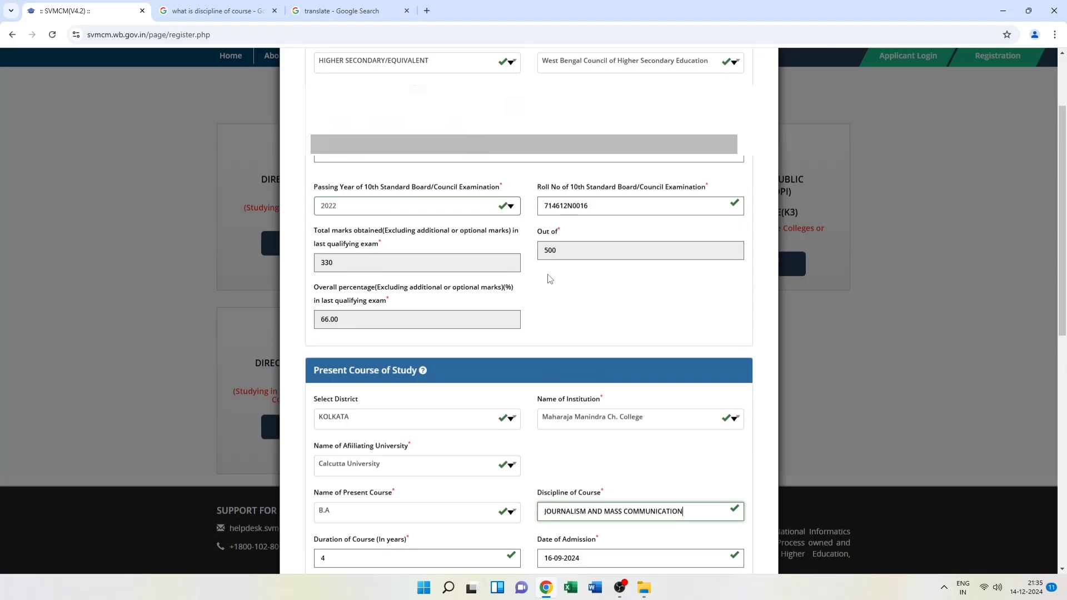
{"action": "scroll", "coordinate": [550, 279], "scroll_direction": "up", "scroll_amount": 2}
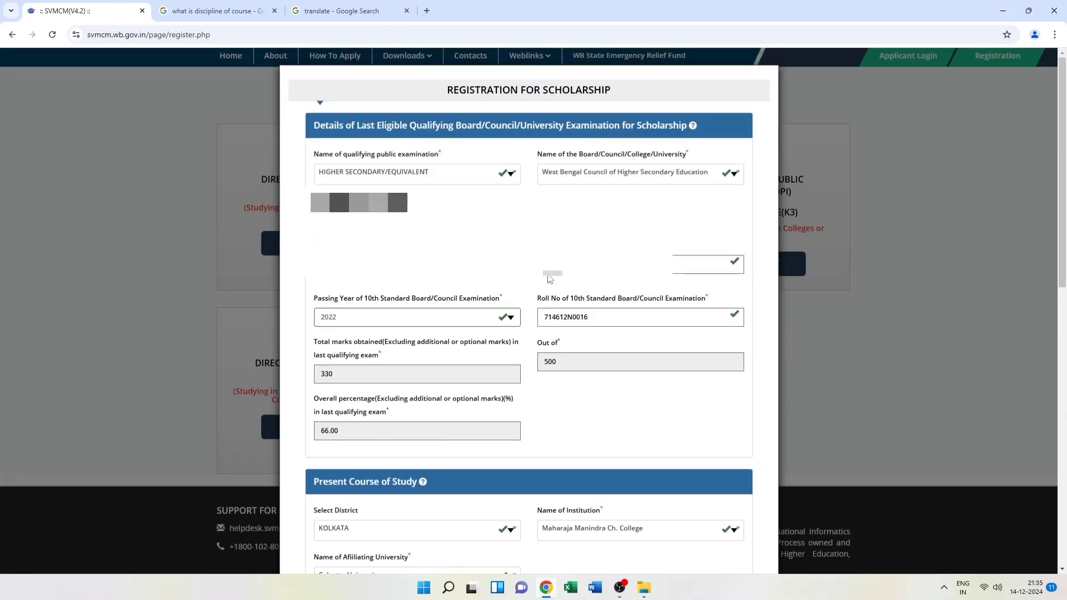
{"action": "scroll", "coordinate": [550, 278], "scroll_direction": "down", "scroll_amount": 6}
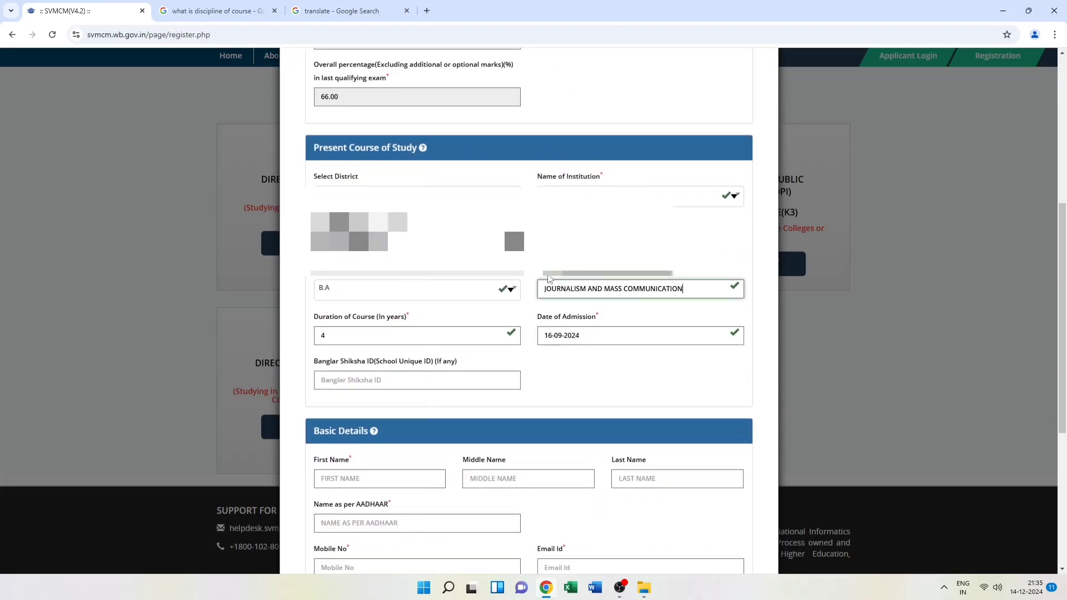
{"action": "scroll", "coordinate": [550, 279], "scroll_direction": "down", "scroll_amount": 4}
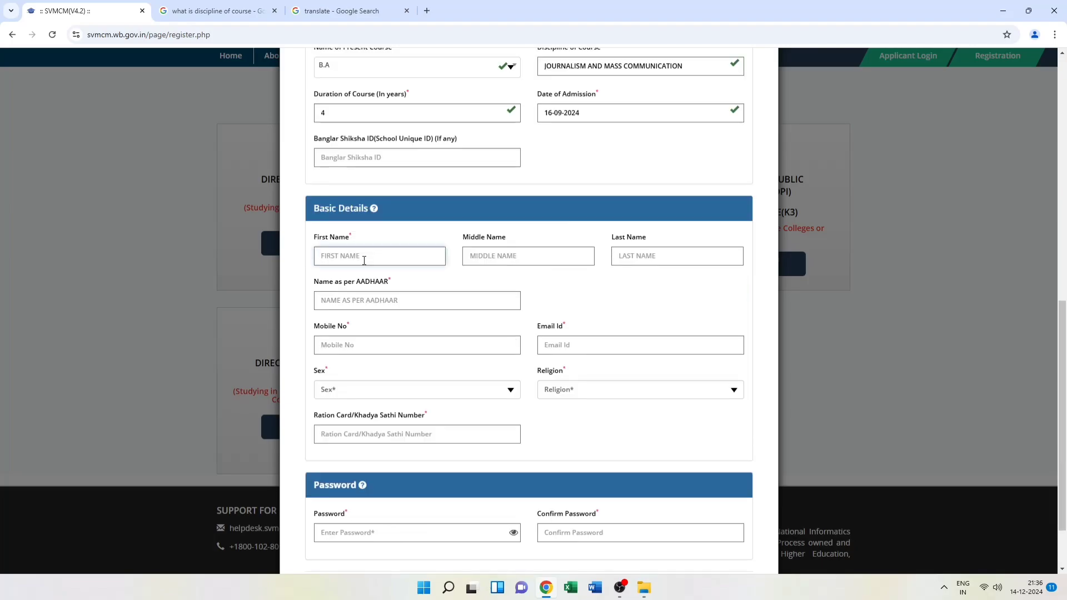
{"action": "left_click", "coordinate": [364, 260]}
{"action": "type", "text": "MOUL"}
{"action": "type", "text": "ISA"}
{"action": "key", "text": "Tab"}
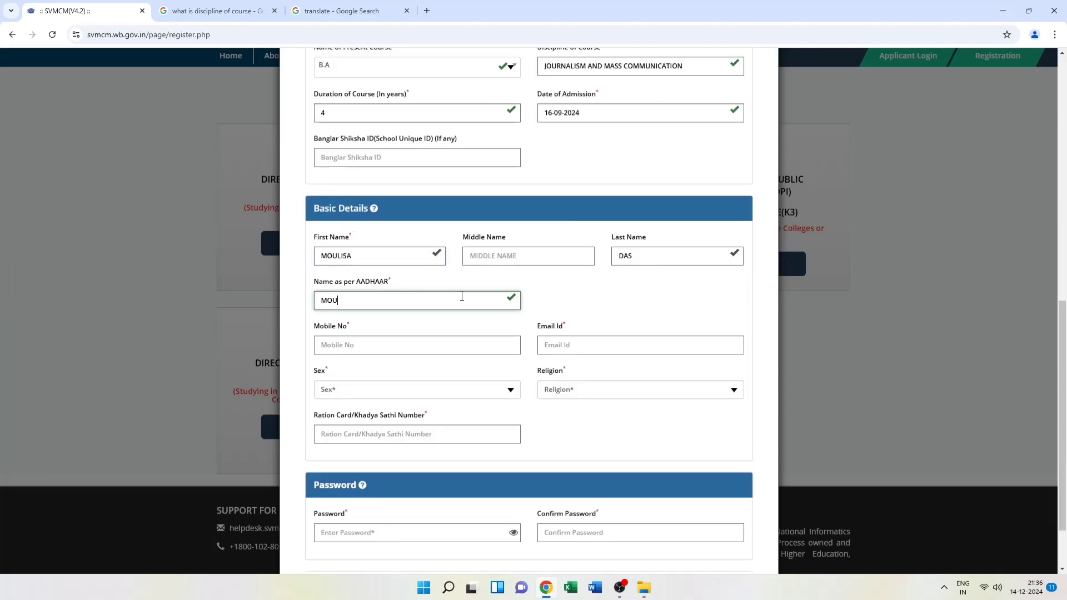
Fill in the applicant's mobile number and ration card number
{"action": "left_click", "coordinate": [362, 343]}
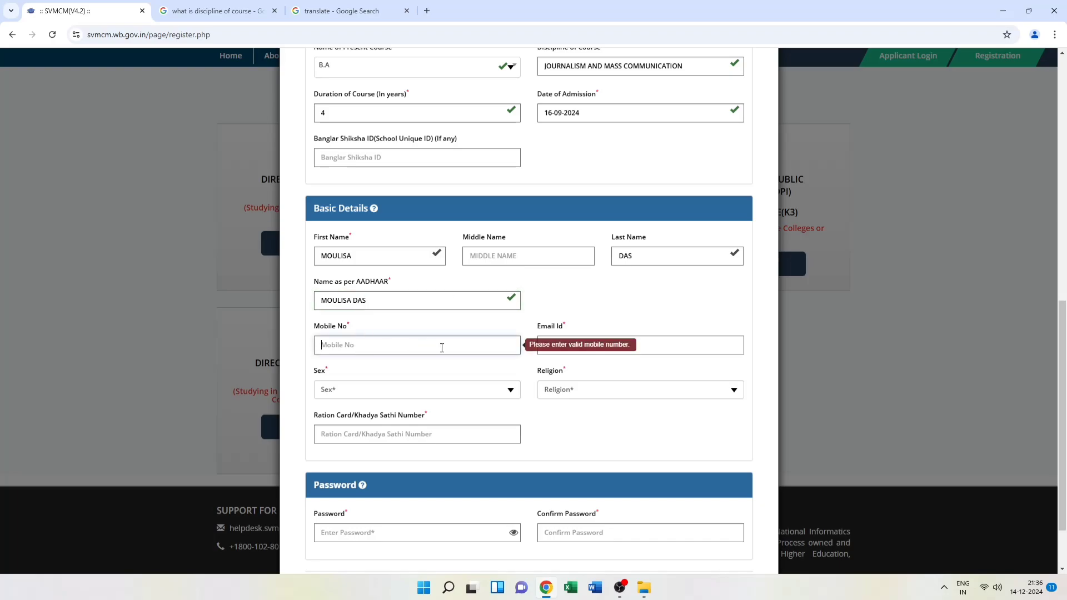
{"action": "type", "text": "84"}
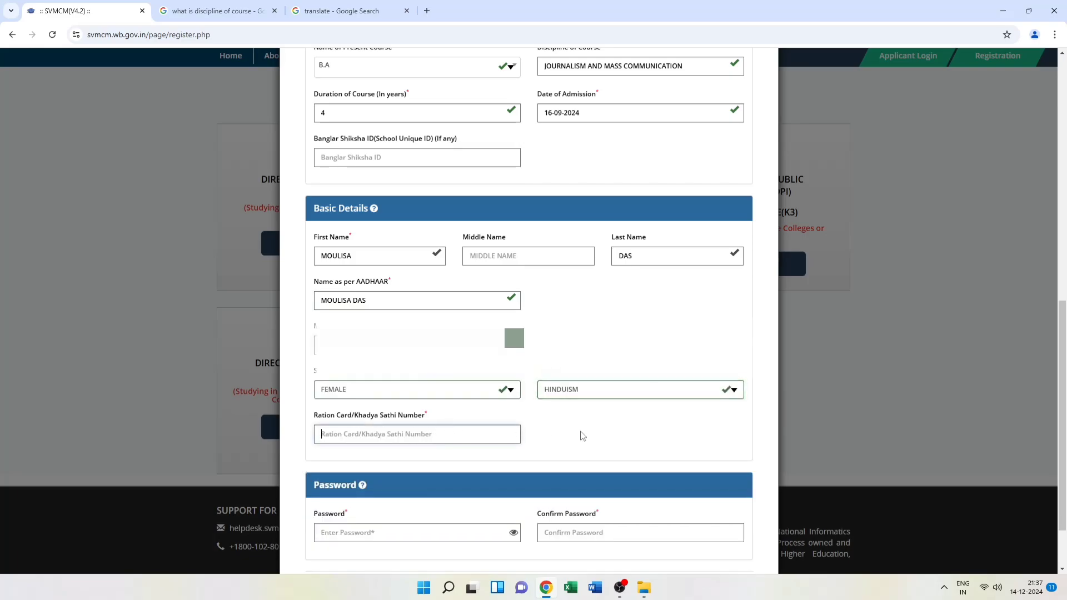
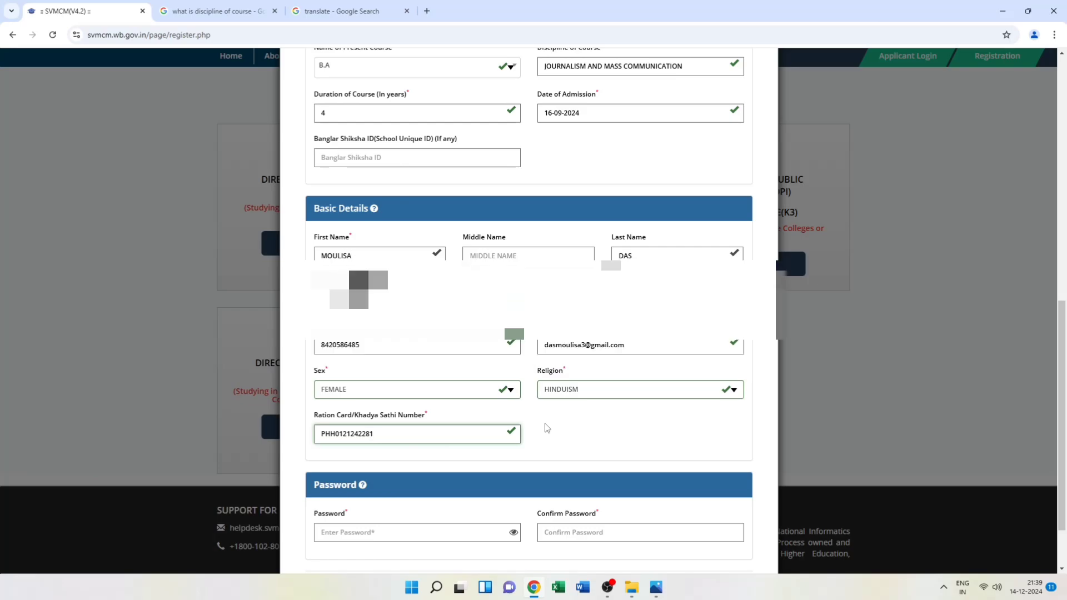
{"action": "scroll", "coordinate": [545, 425], "scroll_direction": "down", "scroll_amount": 1}
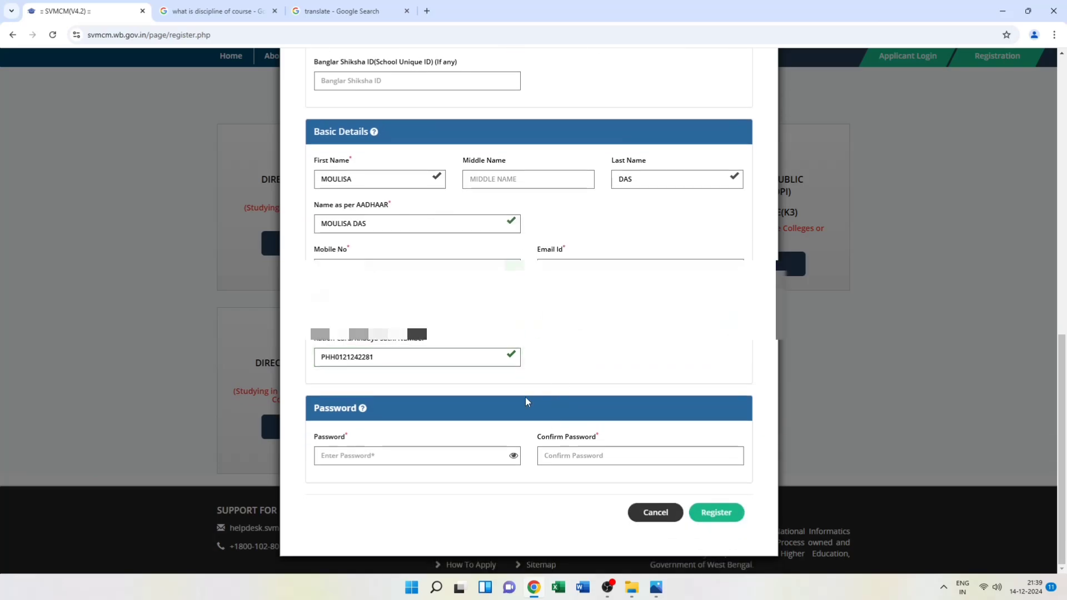
Set and confirm the account password, submit the registration, and verify the mobile by OTP
{"action": "left_click", "coordinate": [365, 455]}
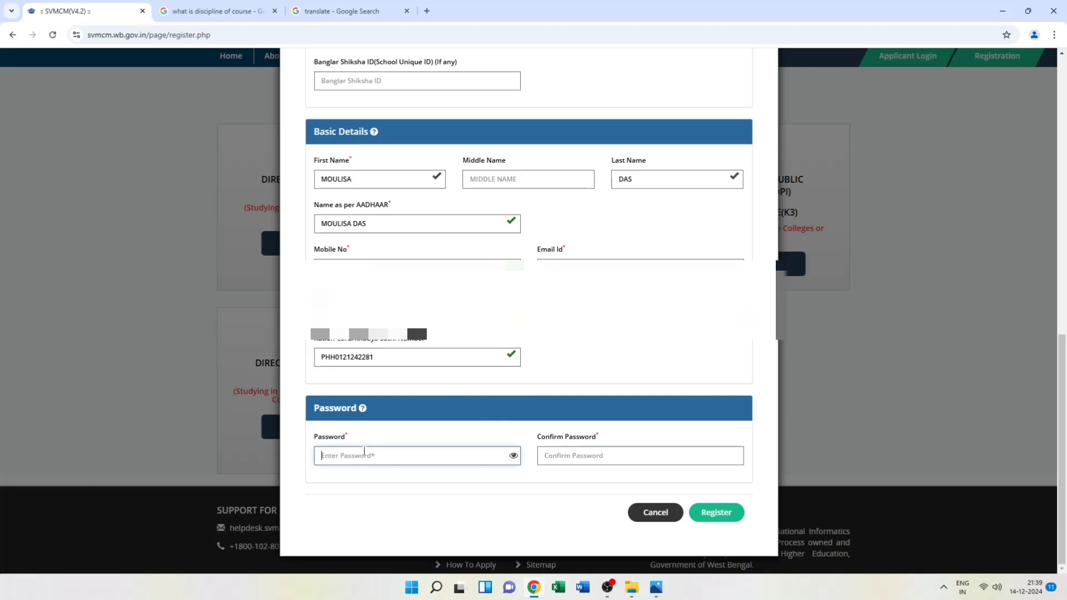
{"action": "type", "text": "••••••••••••"}
{"action": "left_click", "coordinate": [573, 455]}
{"action": "type", "text": "•••"}
{"action": "type", "text": "••••"}
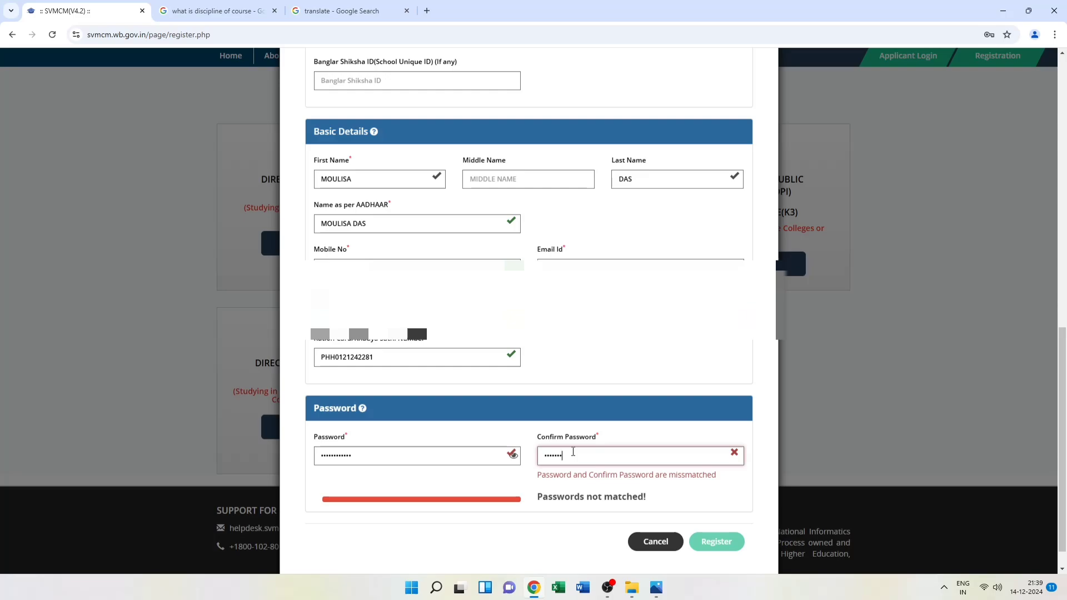
{"action": "type", "text": "••••"}
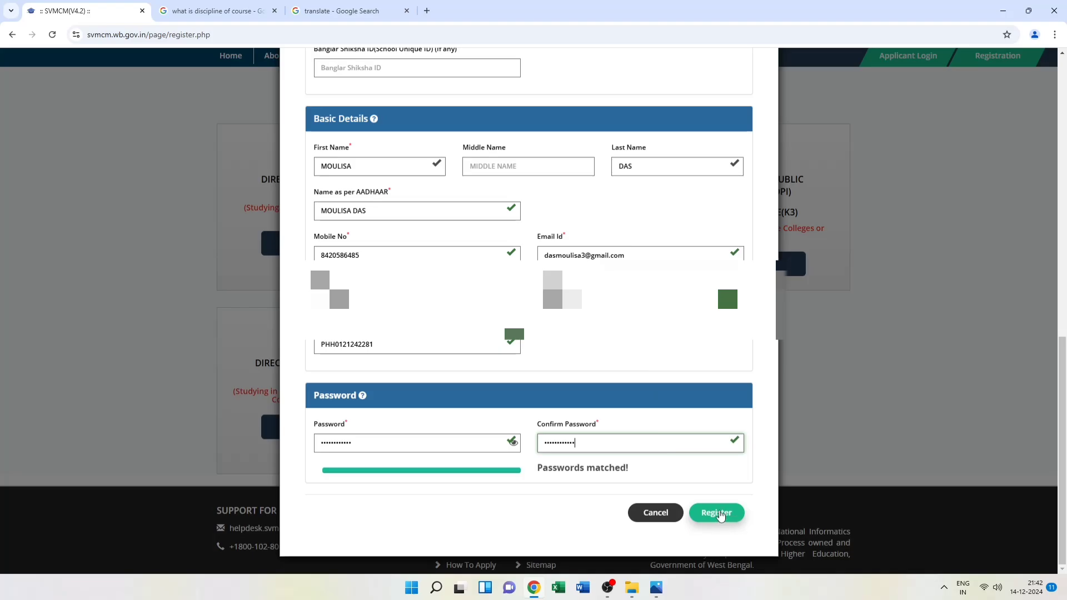
{"action": "left_click", "coordinate": [716, 511]}
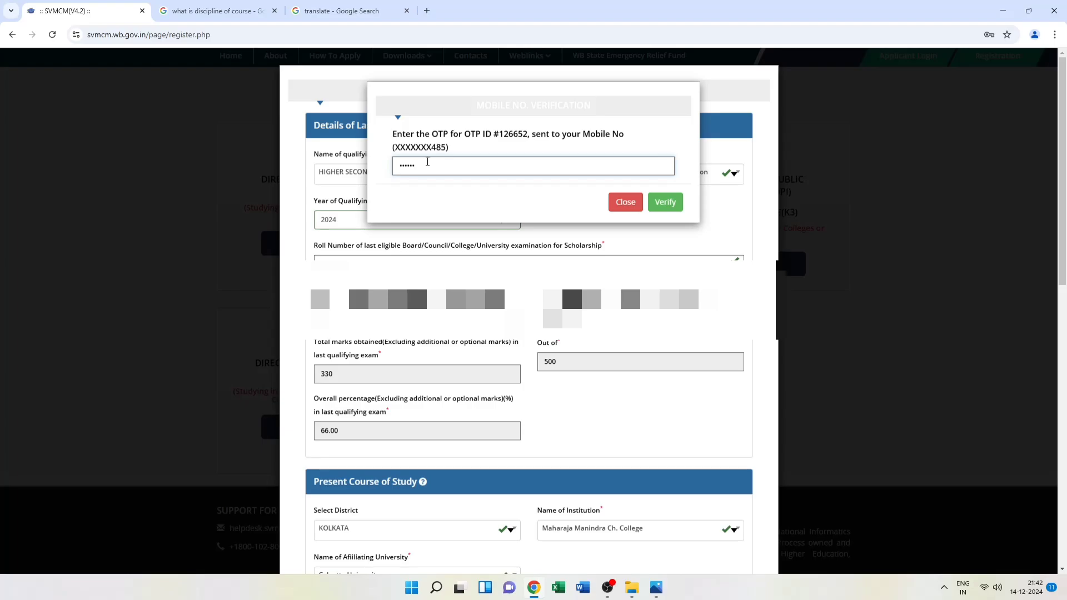
{"action": "left_click", "coordinate": [672, 204]}
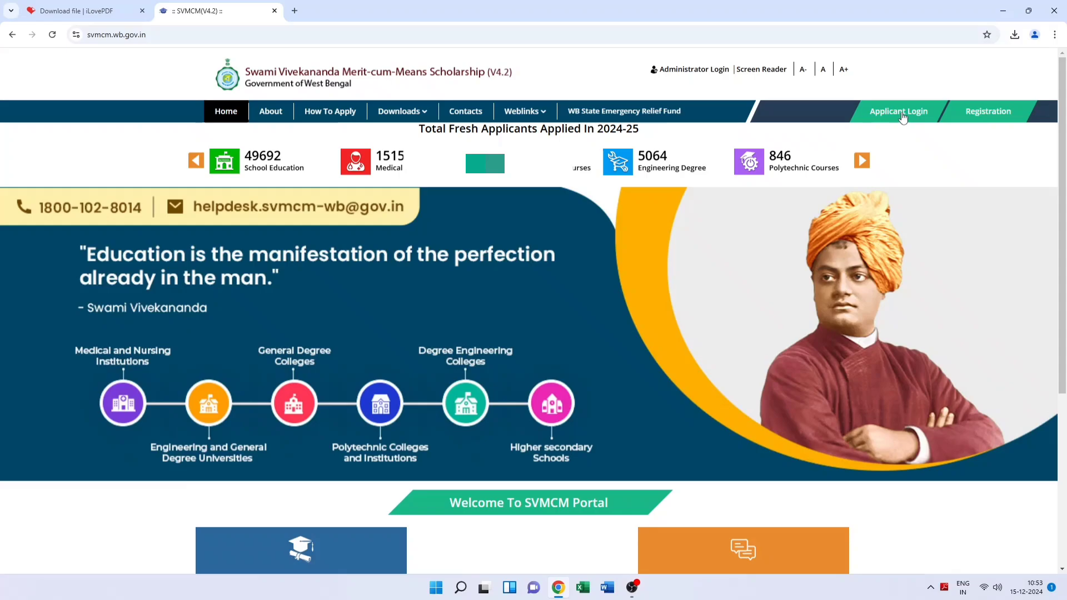
Log in to the applicant account with the password and the on-screen security code
{"action": "left_click", "coordinate": [902, 111]}
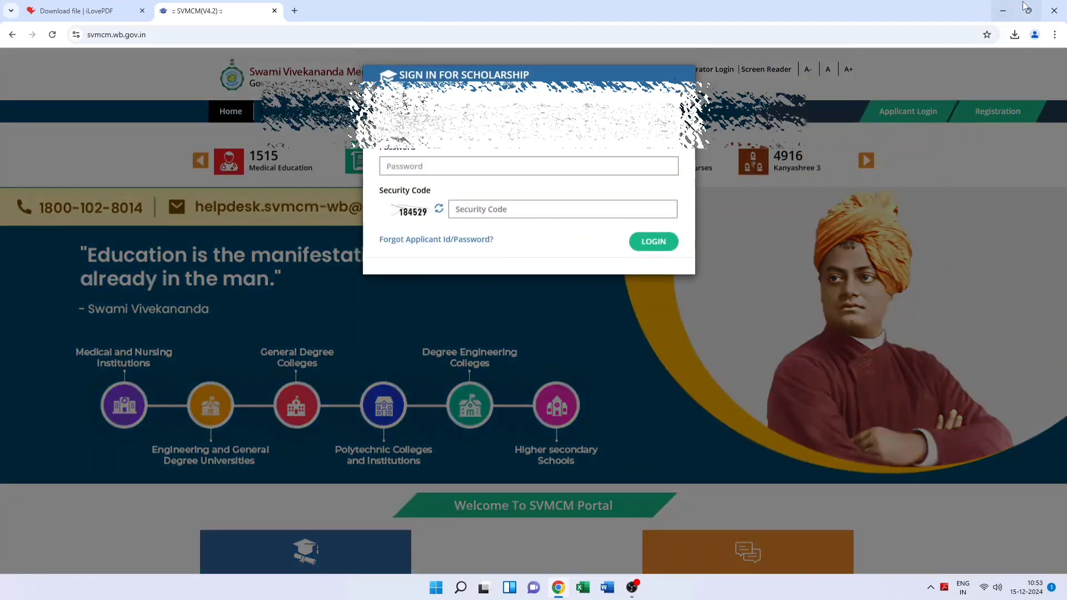
{"action": "left_click", "coordinate": [405, 167]}
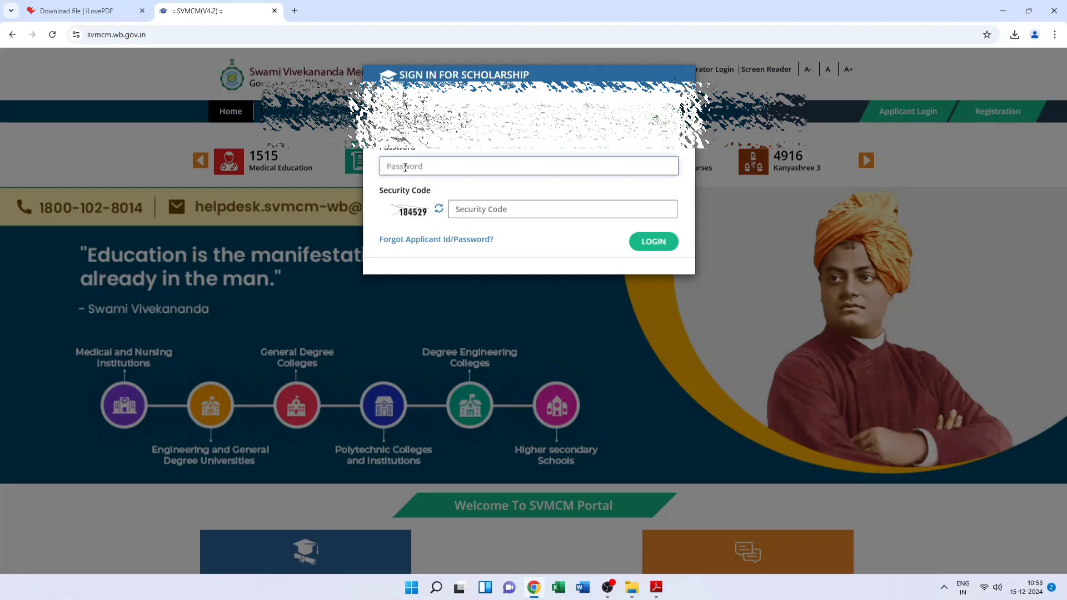
{"action": "type", "text": "•••••"}
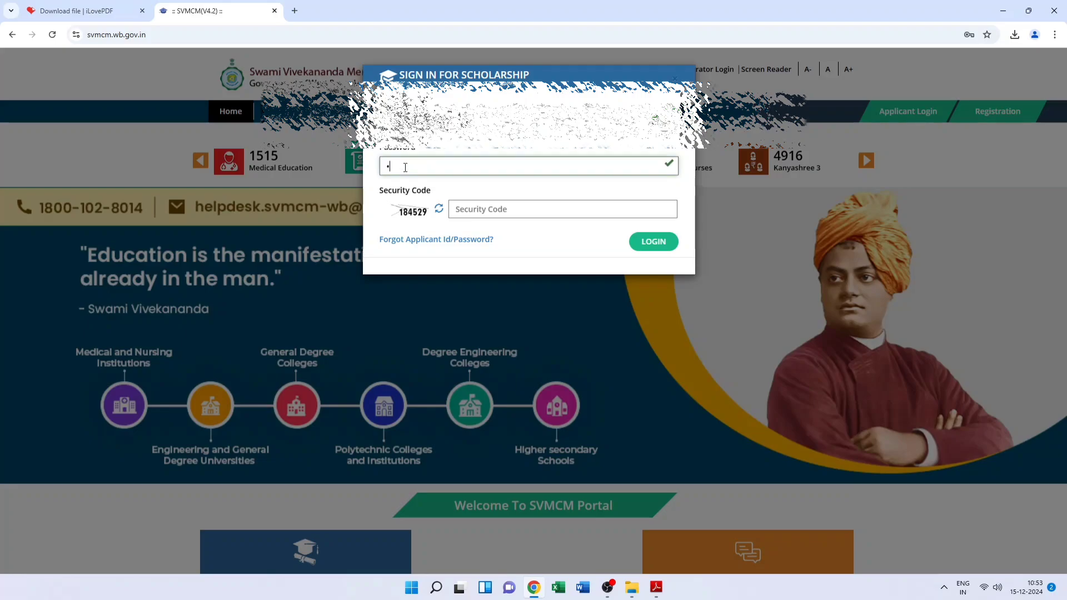
{"action": "type", "text": "•••••••"}
{"action": "left_click", "coordinate": [481, 208]}
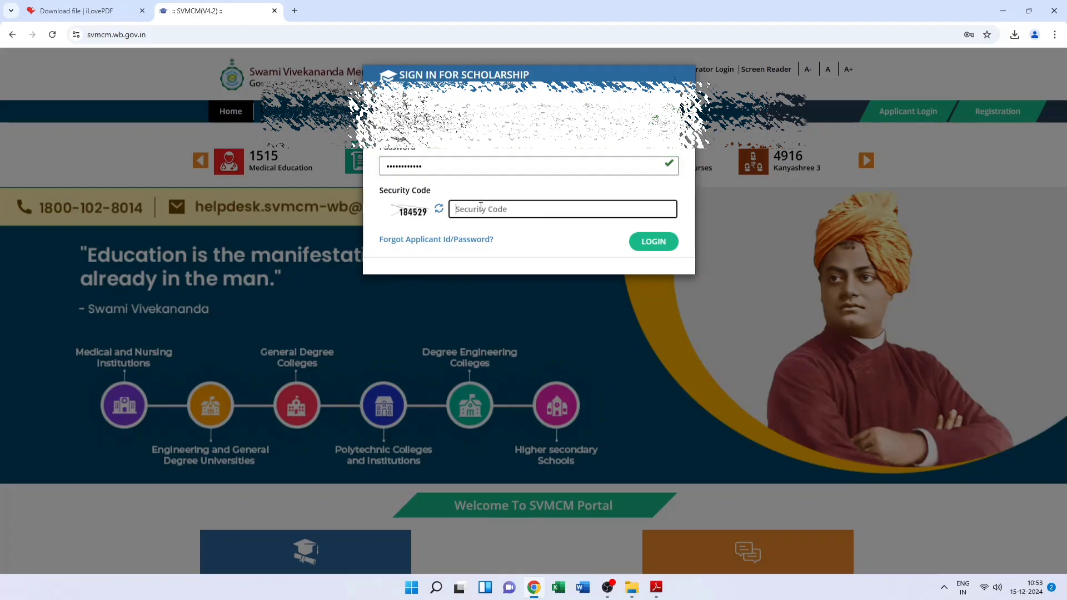
{"action": "type", "text": "184529"}
{"action": "left_click", "coordinate": [655, 241]}
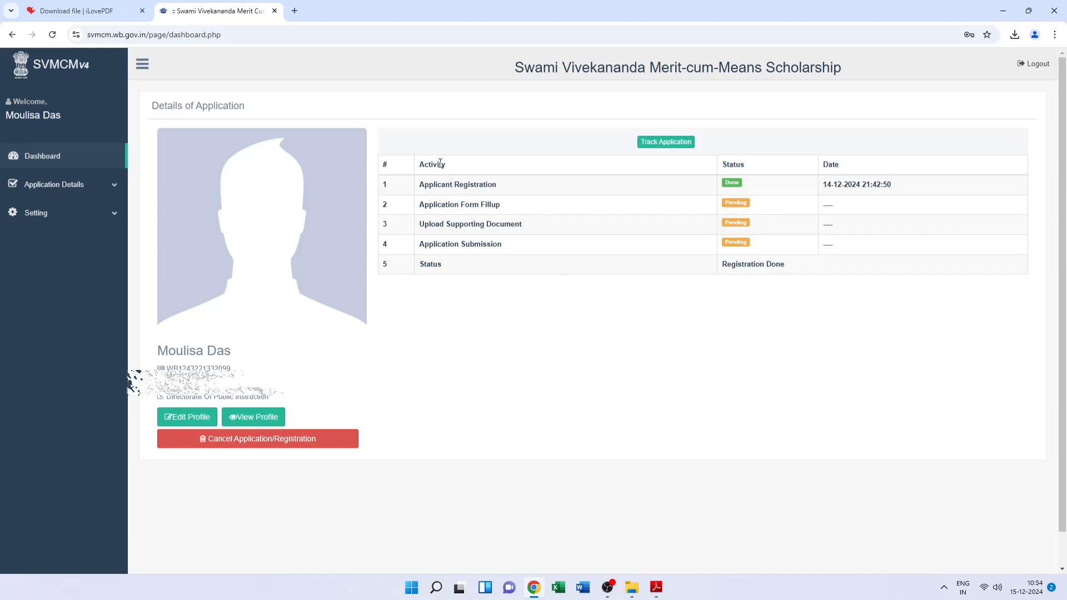
Open Edit Application from the Application Details section of the sidebar
{"action": "left_click_drag", "start_coordinate": [421, 186], "coordinate": [614, 189]}
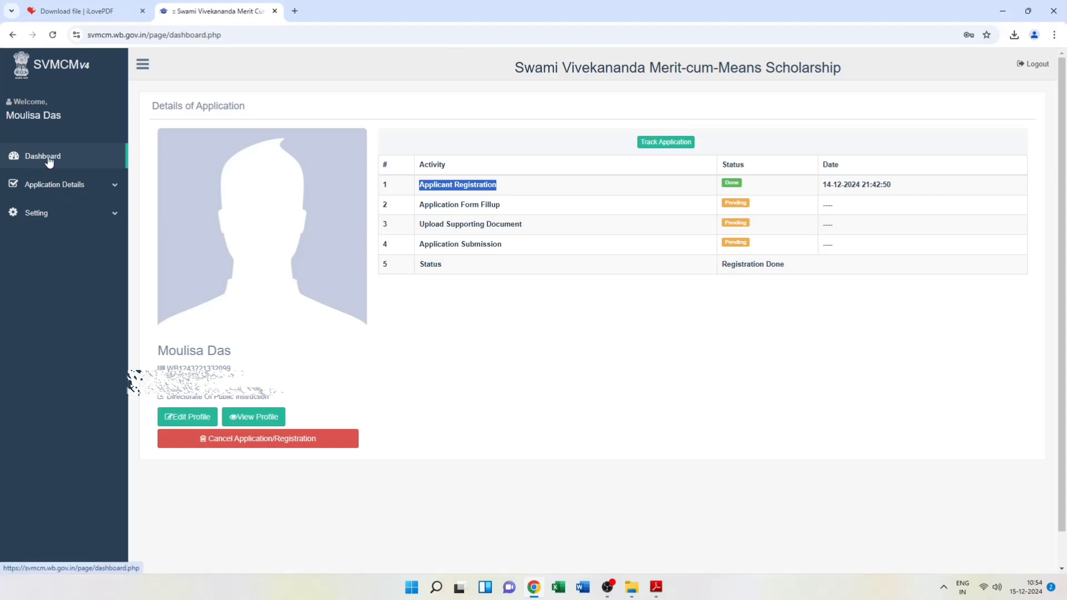
{"action": "left_click", "coordinate": [80, 191]}
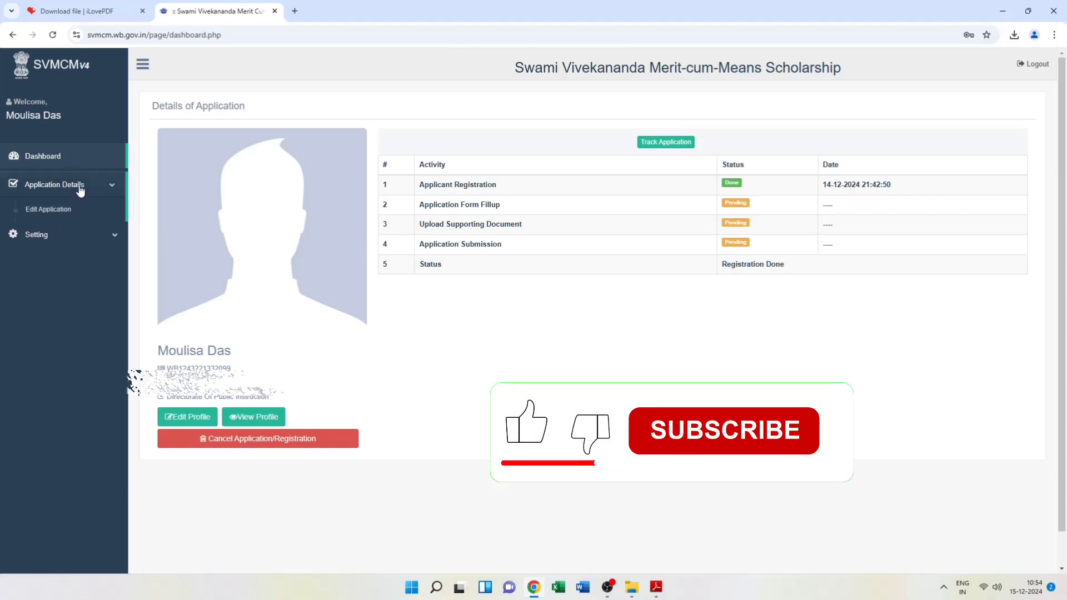
{"action": "left_click", "coordinate": [64, 211]}
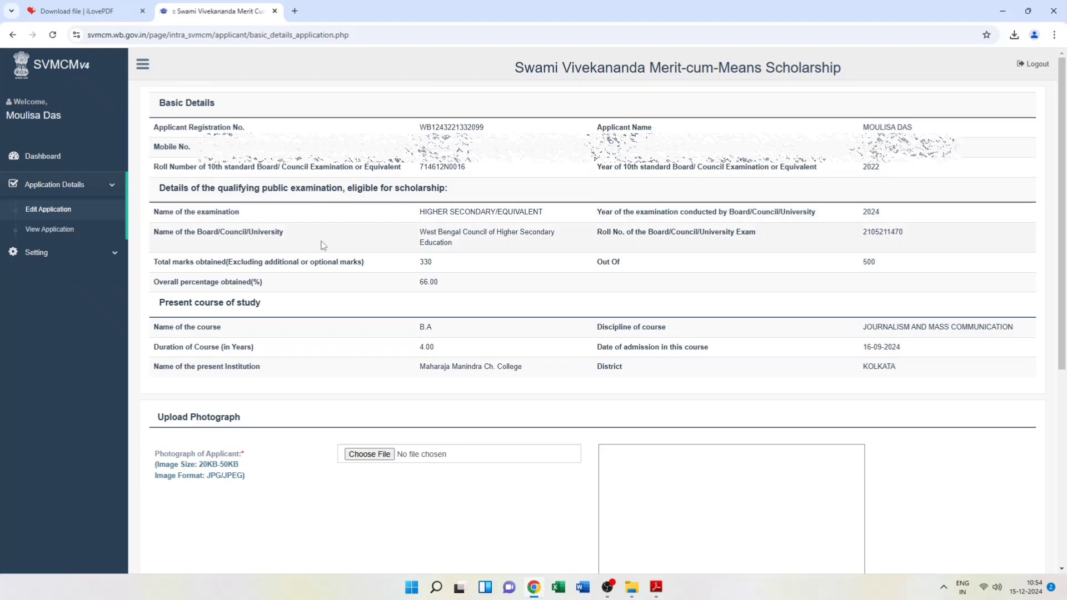
Check the attached photograph and signature, then save the basic details
{"action": "scroll", "coordinate": [367, 236], "scroll_direction": "down", "scroll_amount": 4}
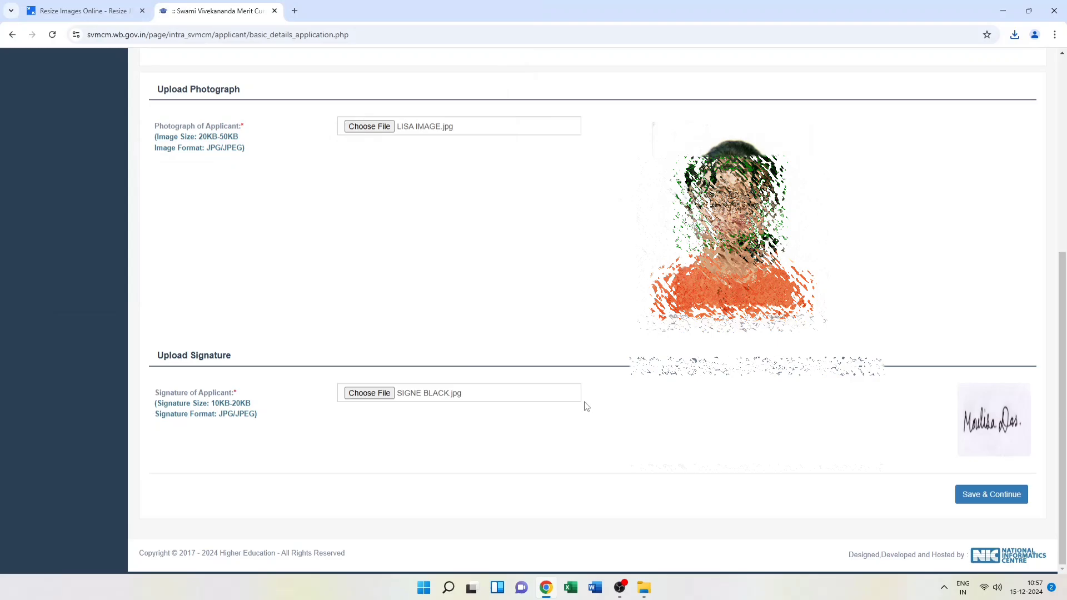
{"action": "scroll", "coordinate": [631, 397], "scroll_direction": "up", "scroll_amount": 4}
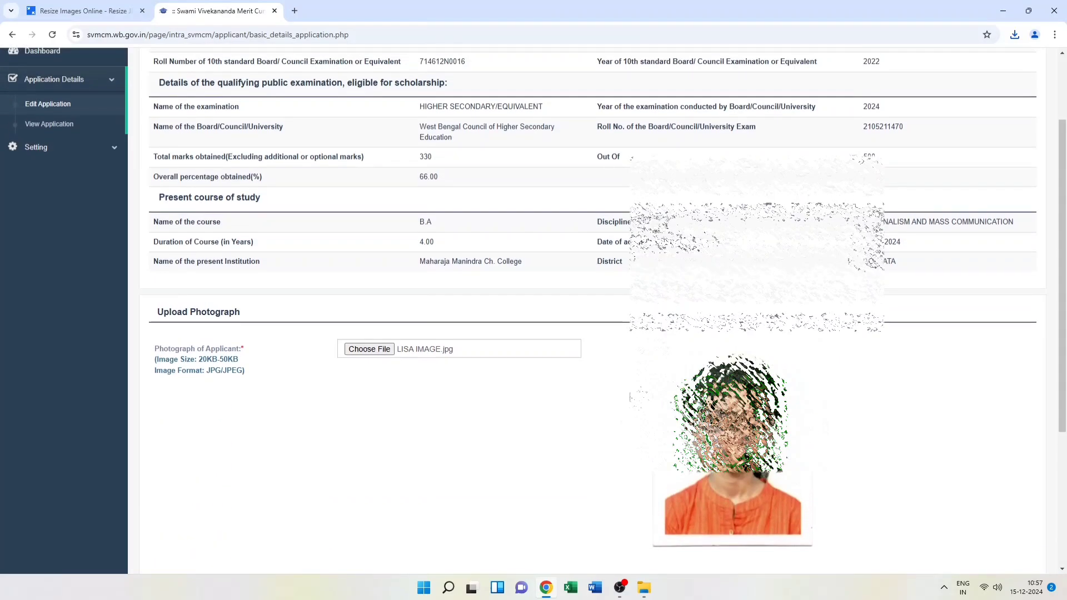
{"action": "scroll", "coordinate": [631, 397], "scroll_direction": "down", "scroll_amount": 4}
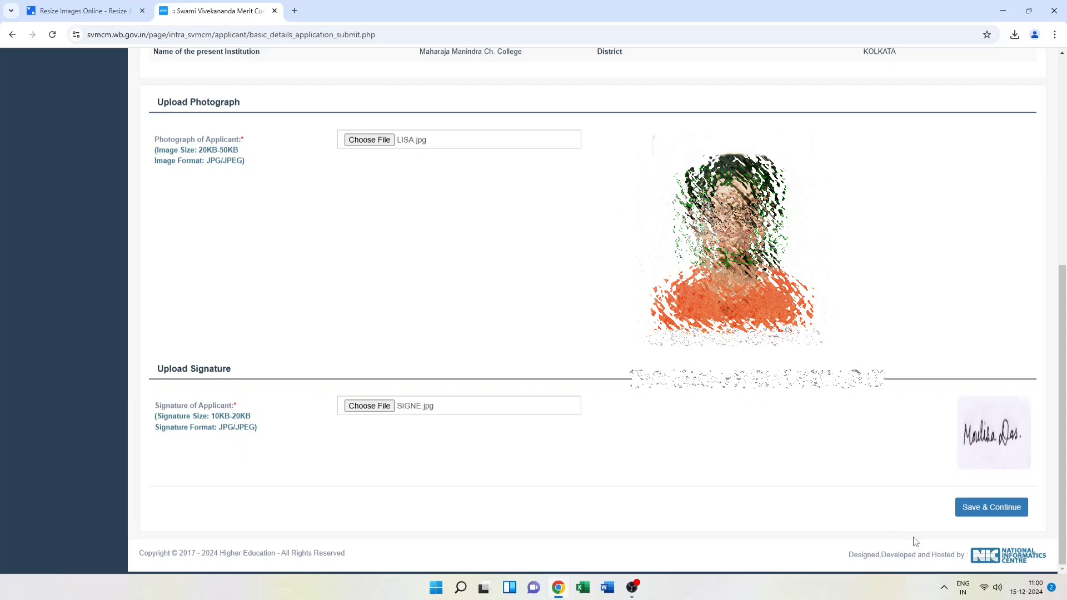
{"action": "left_click", "coordinate": [991, 509]}
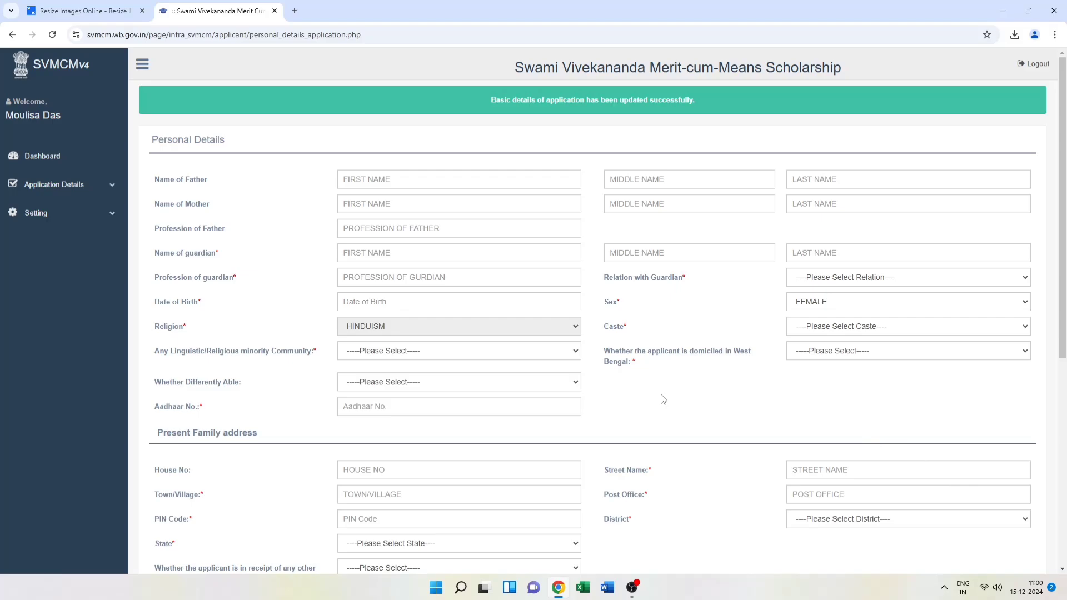
Enter BUSINESS as the father's profession
{"action": "scroll", "coordinate": [663, 399], "scroll_direction": "down", "scroll_amount": 6}
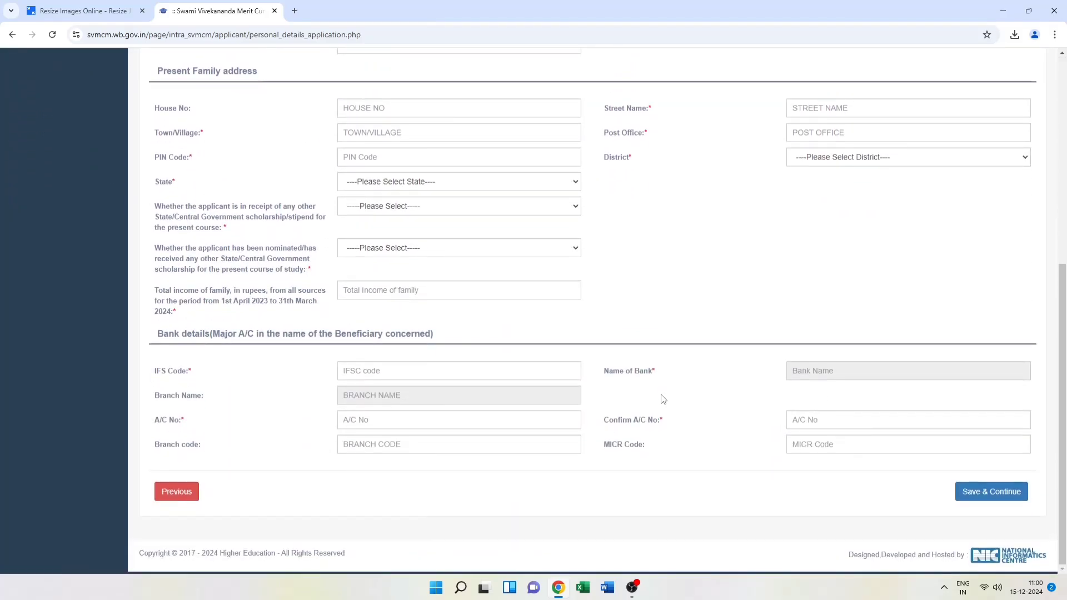
{"action": "scroll", "coordinate": [663, 399], "scroll_direction": "up", "scroll_amount": 6}
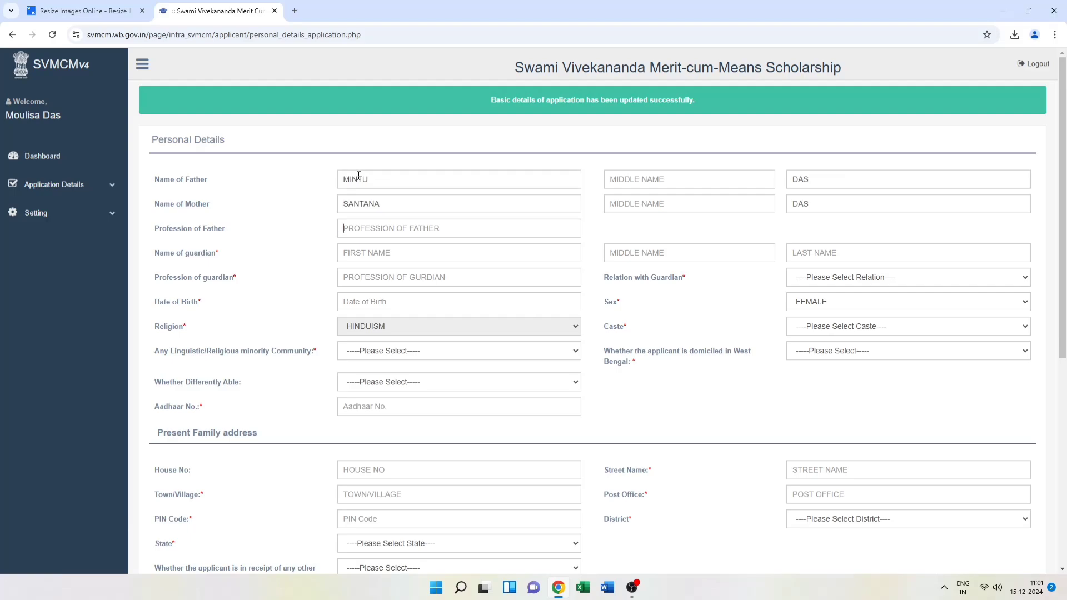
{"action": "type", "text": "BUSINESS"}
Fill in the guardian's first and last name and the profession HOUSE WIFE
{"action": "key", "text": "Tab"}
{"action": "type", "text": "MINTU"}
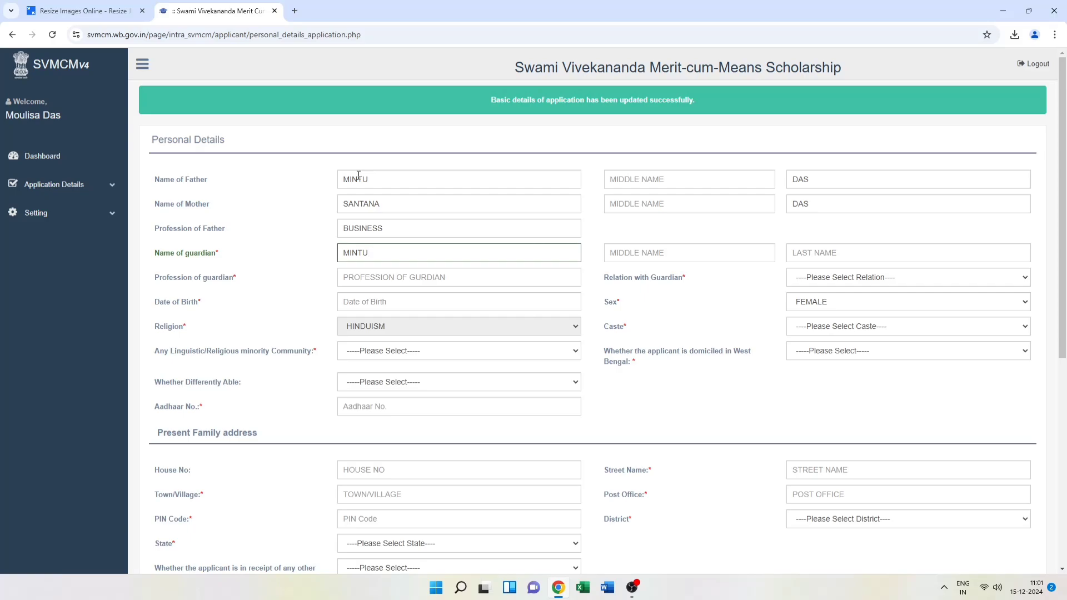
{"action": "key", "text": "BackSpace"}
{"action": "key", "text": "BackSpace"}
{"action": "key", "text": "BackSpace"}
{"action": "key", "text": "BackSpace"}
{"action": "key", "text": "BackSpace"}
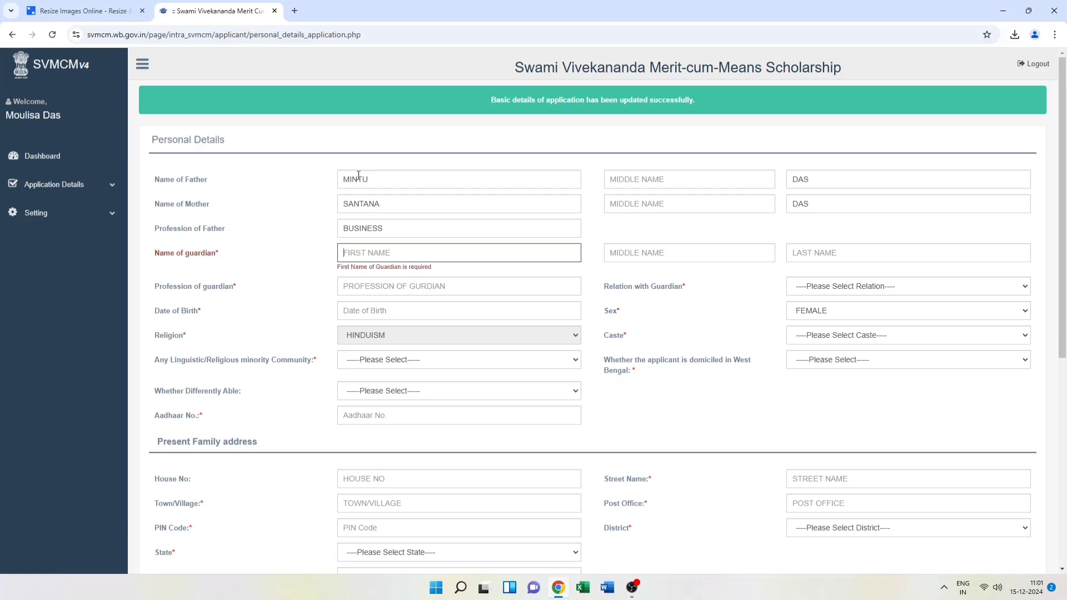
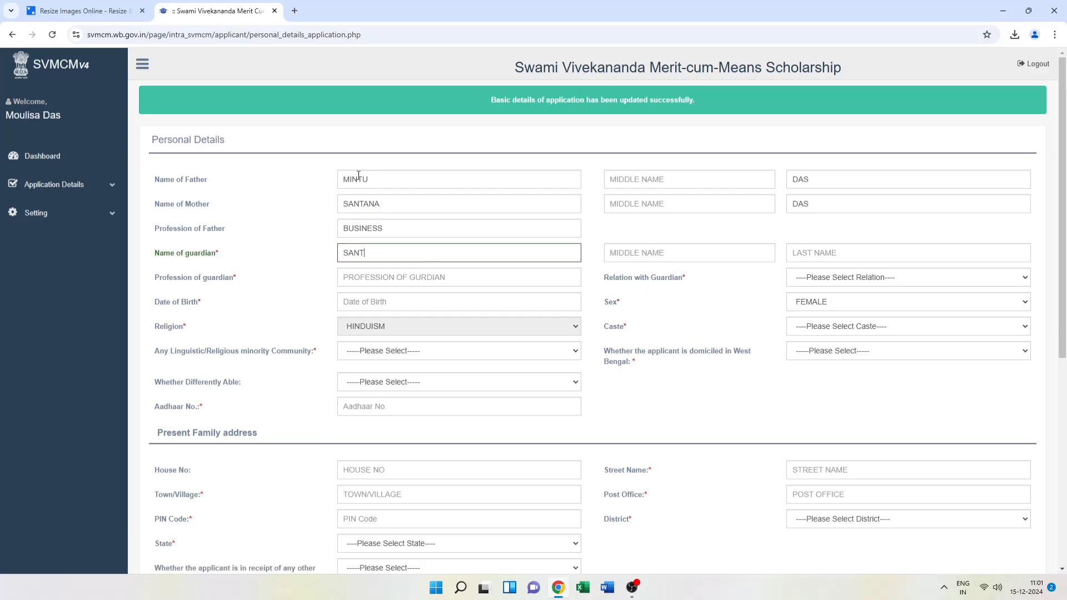
{"action": "key", "text": "Tab"}
{"action": "key", "text": "Tab"}
{"action": "type", "text": "HOUSE"}
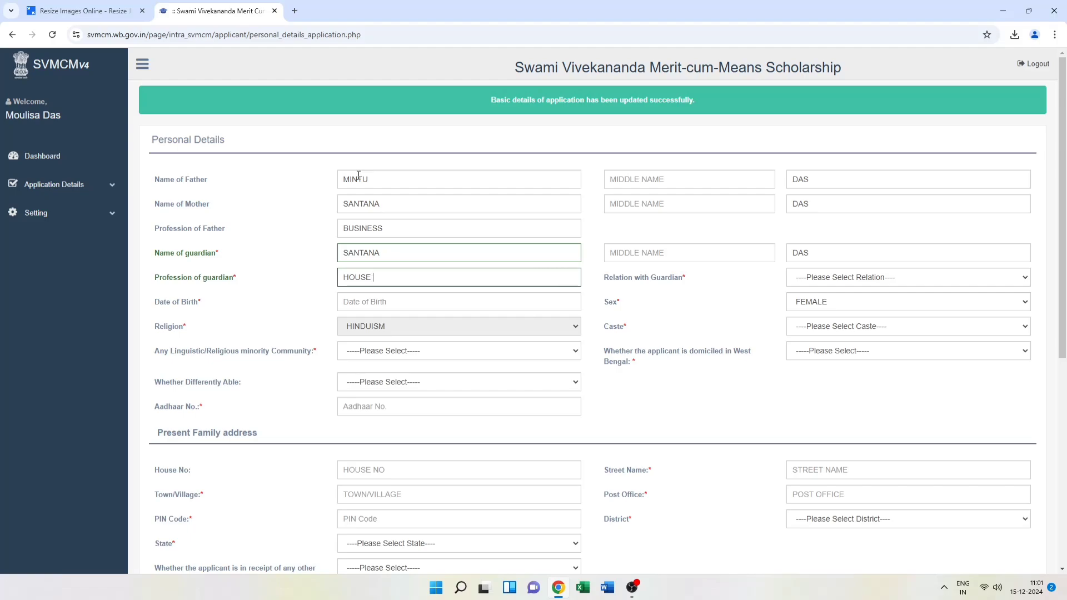
{"action": "type", "text": " WIFE"}
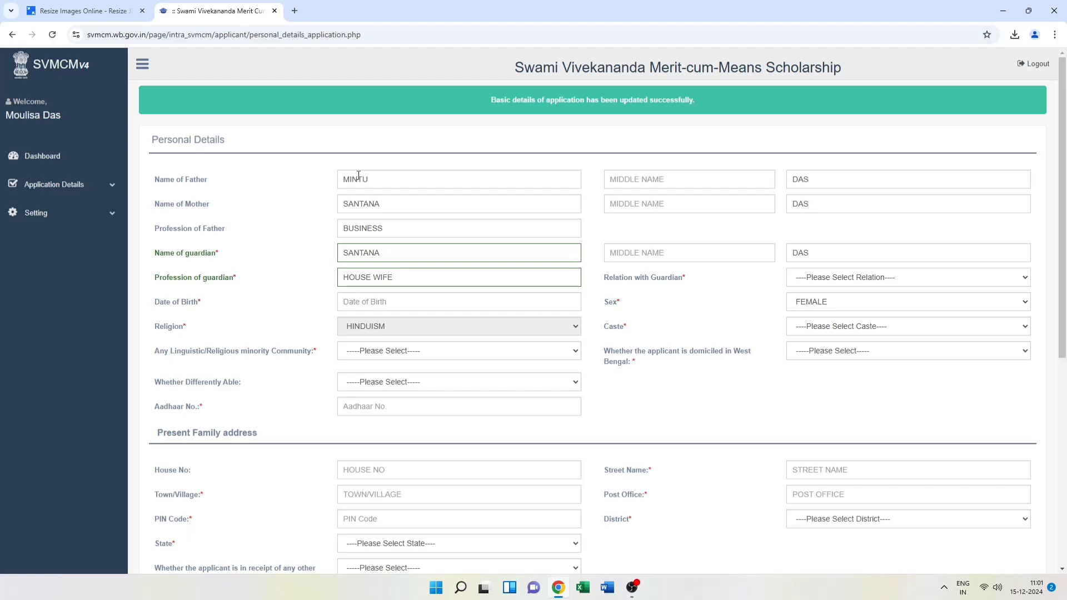
Set the date of birth to 01-01-2006 and minority community to No
{"action": "left_click", "coordinate": [389, 302]}
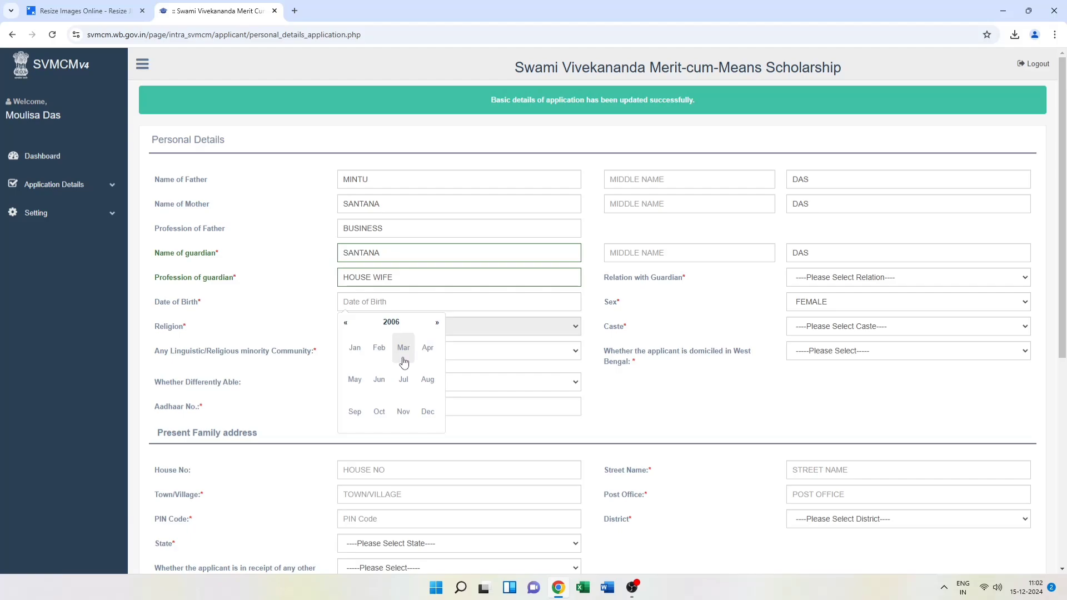
{"action": "left_click", "coordinate": [354, 349]}
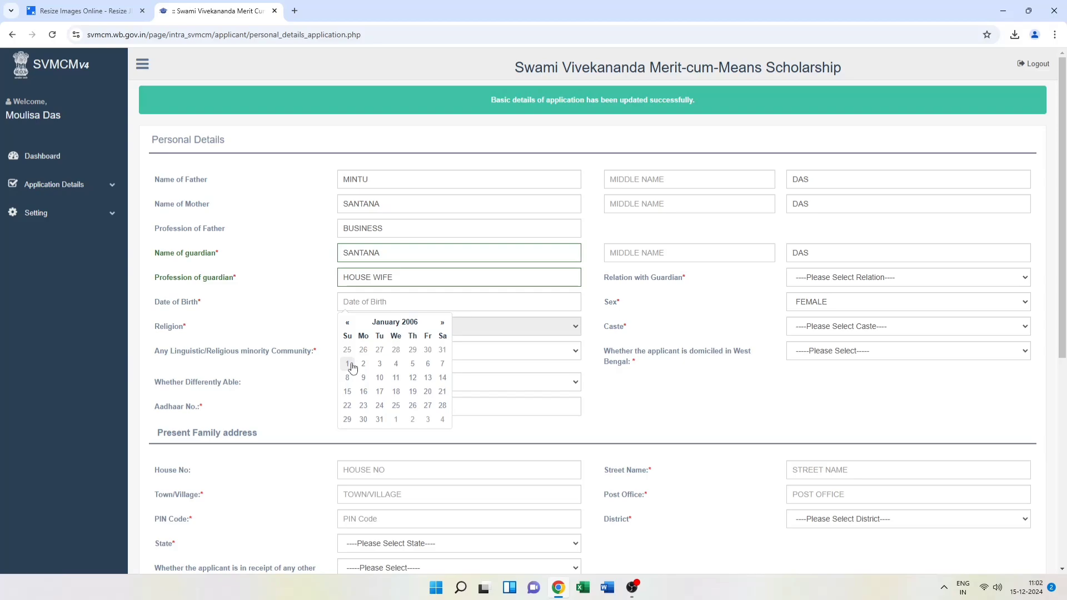
{"action": "left_click", "coordinate": [348, 364]}
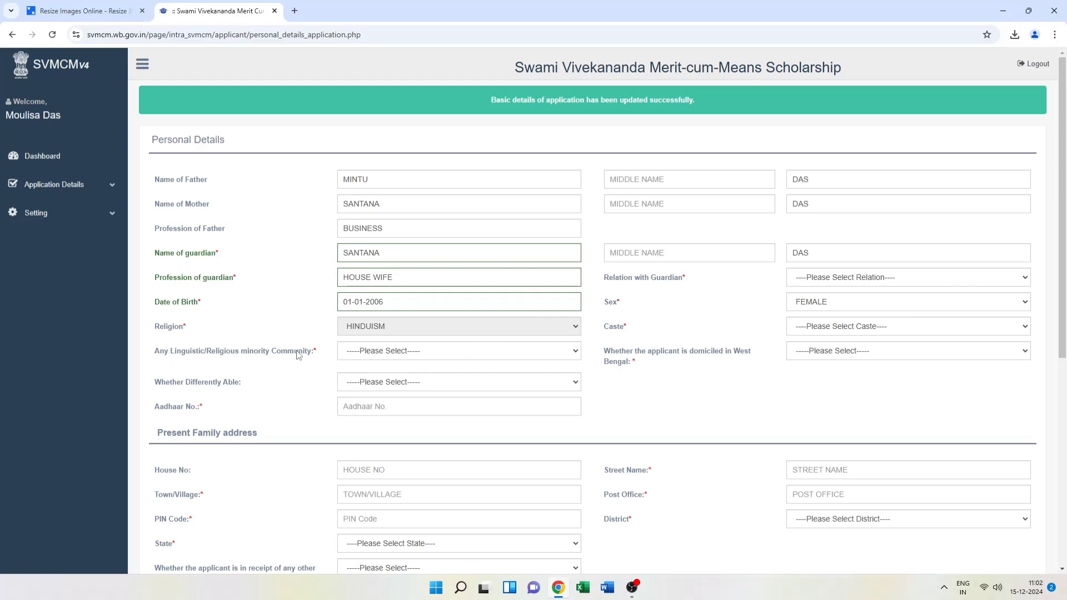
{"action": "left_click", "coordinate": [421, 354]}
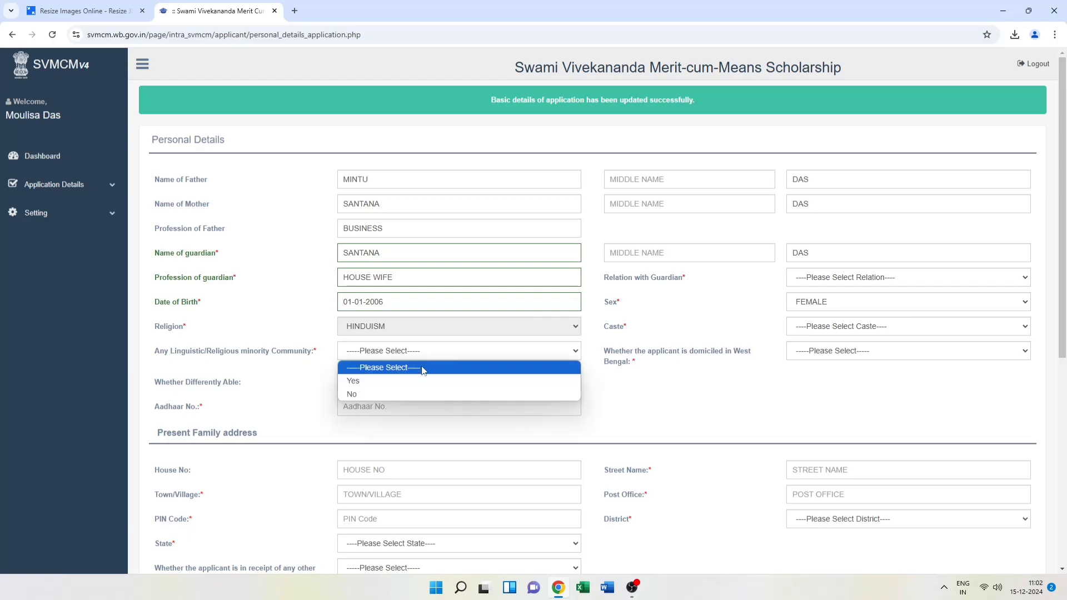
{"action": "left_click", "coordinate": [428, 395]}
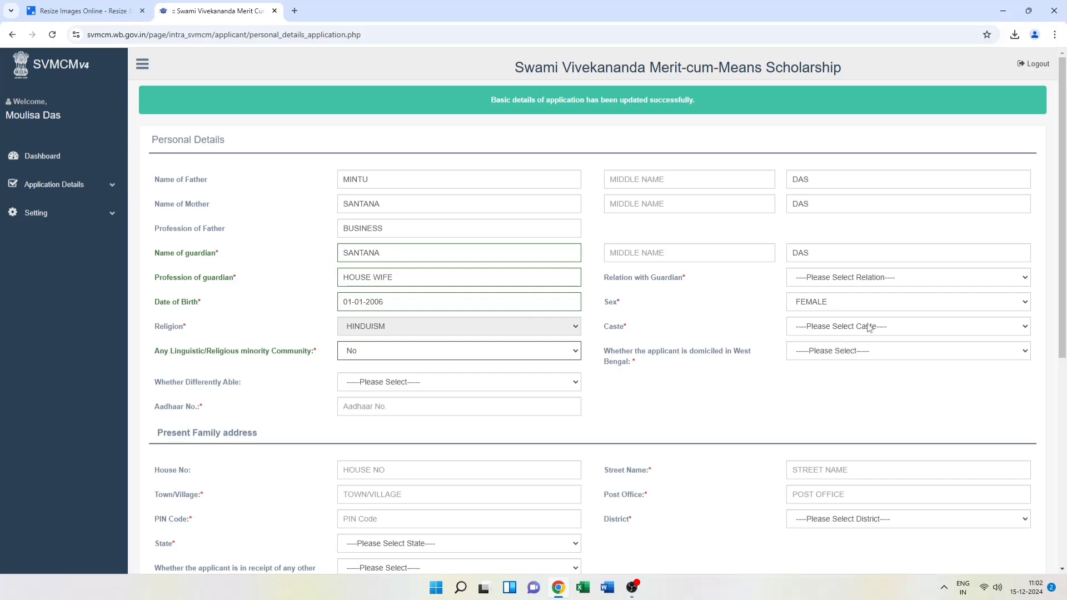
Choose caste GENERAL, West Bengal domicile Yes, guardian relation MOTHER, and differently able No
{"action": "left_click", "coordinate": [920, 329]}
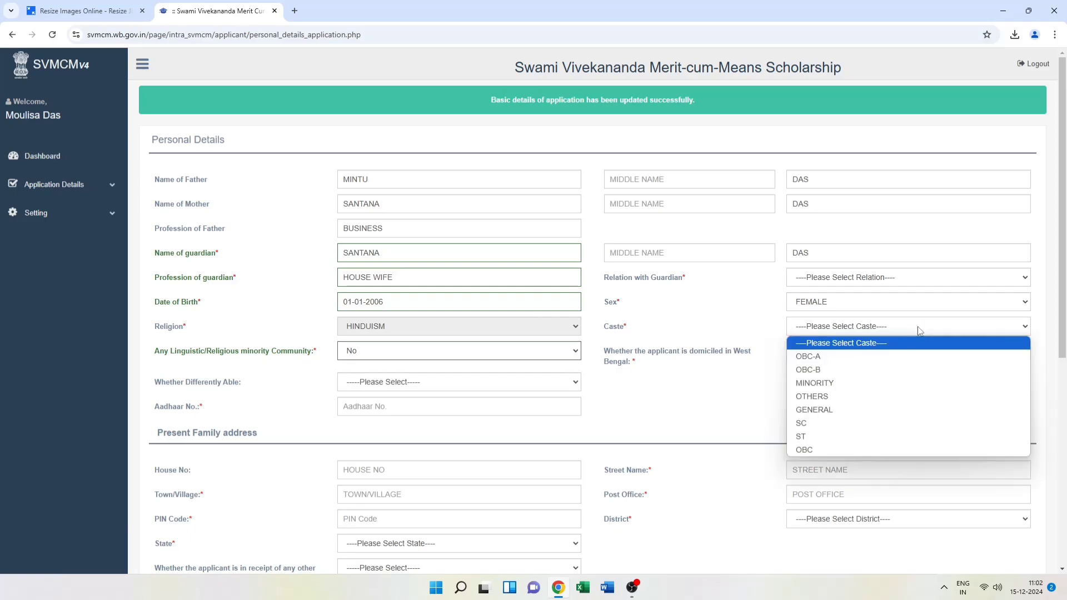
{"action": "left_click", "coordinate": [829, 411]}
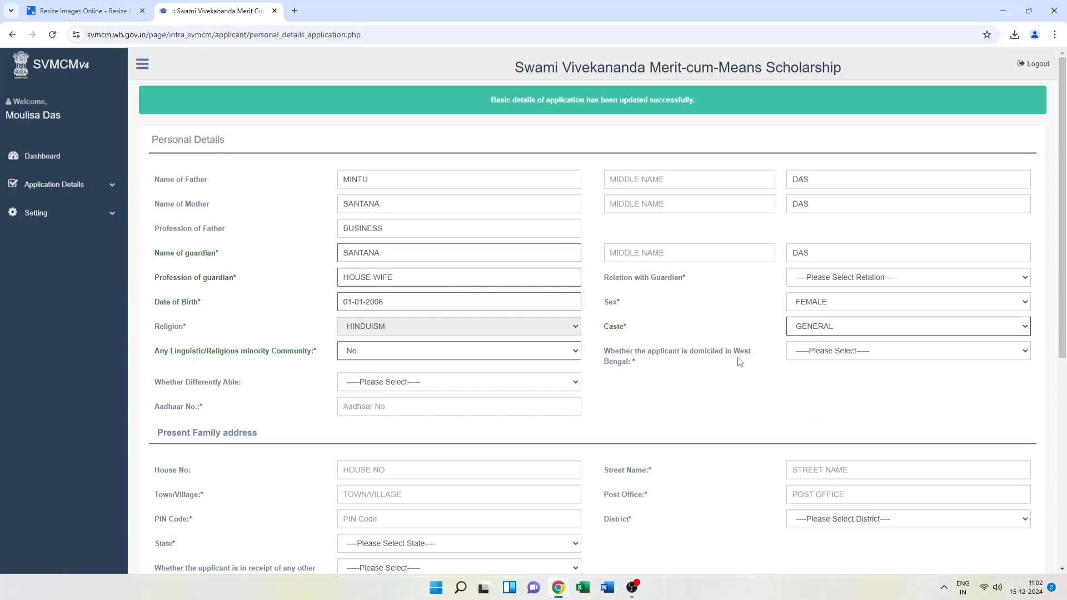
{"action": "left_click", "coordinate": [859, 354]}
{"action": "left_click", "coordinate": [936, 282]}
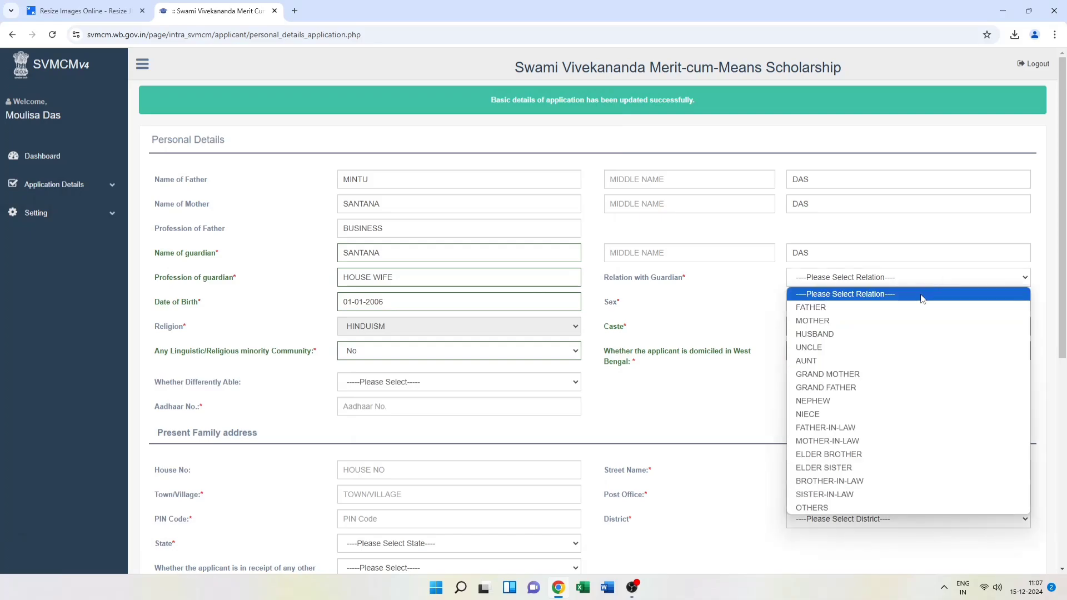
{"action": "left_click", "coordinate": [911, 322]}
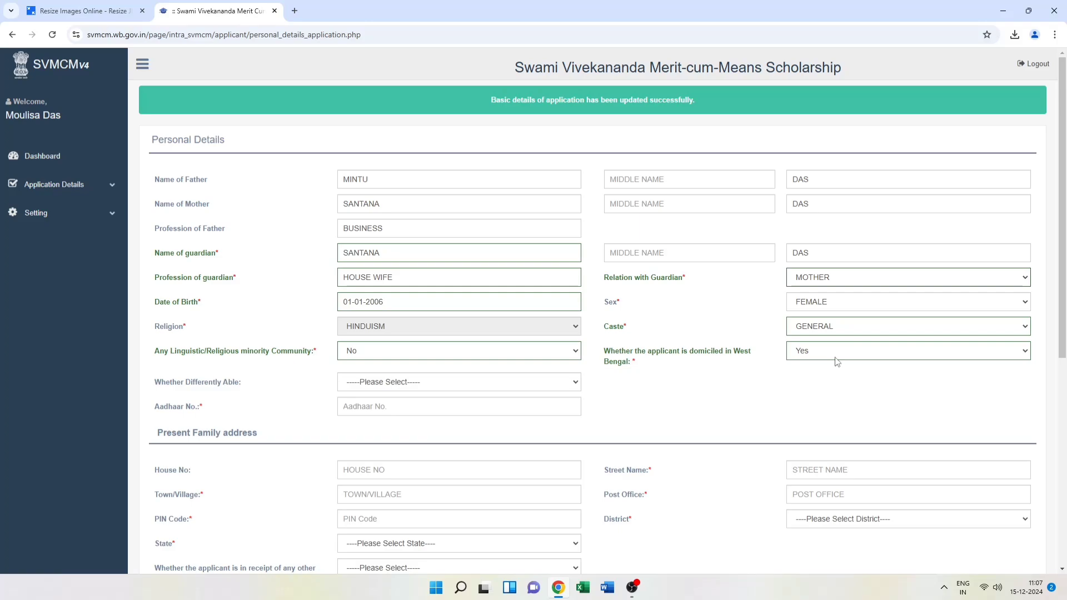
{"action": "left_click", "coordinate": [554, 387]}
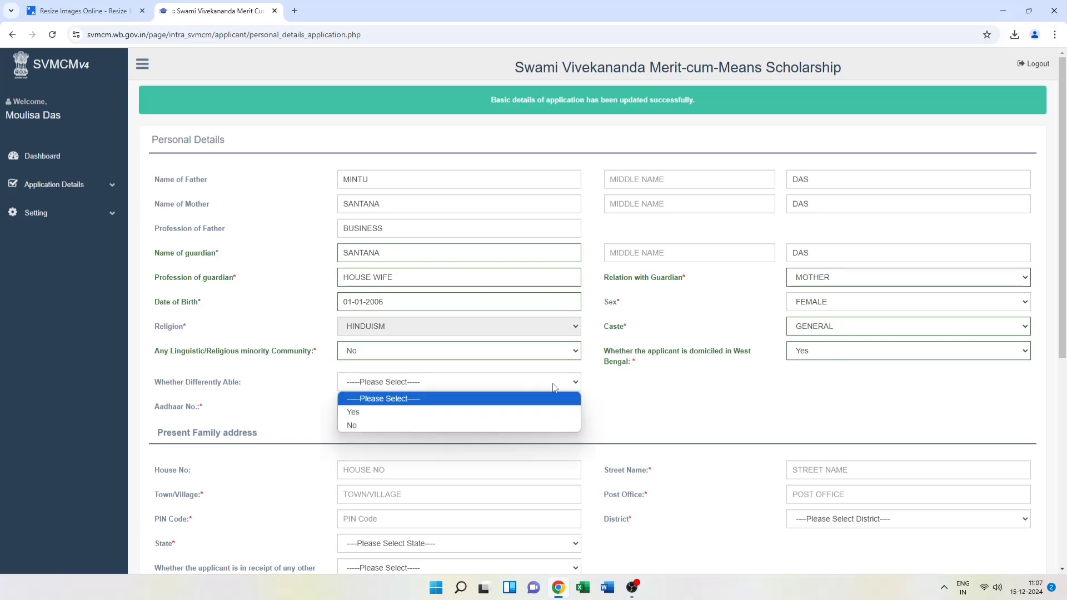
{"action": "left_click", "coordinate": [500, 425]}
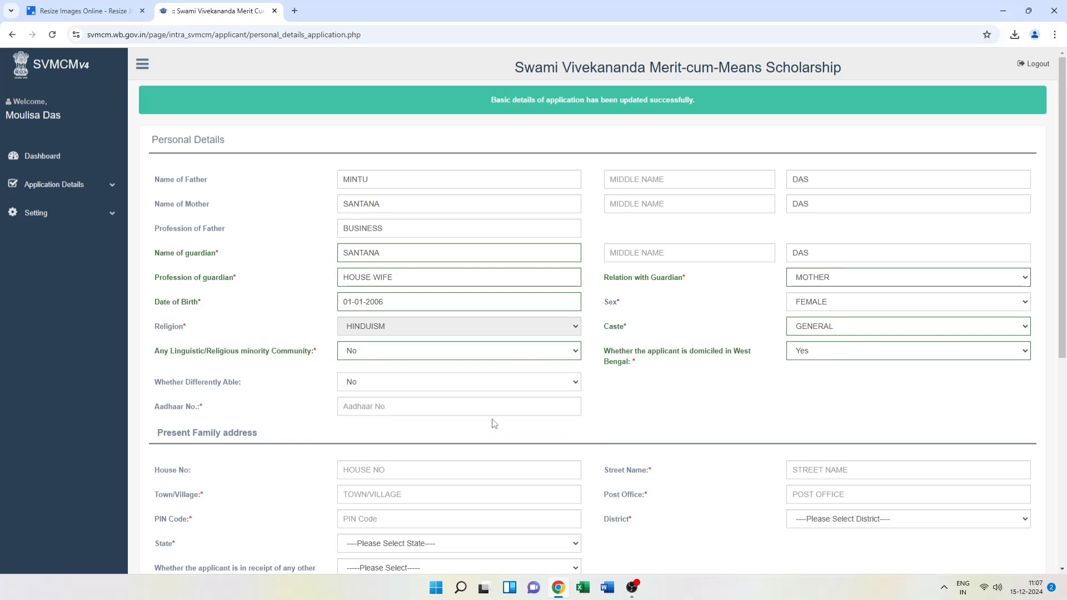
Enter the applicant's Aadhaar number
{"action": "left_click", "coordinate": [423, 405]}
{"action": "type", "text": "3980"}
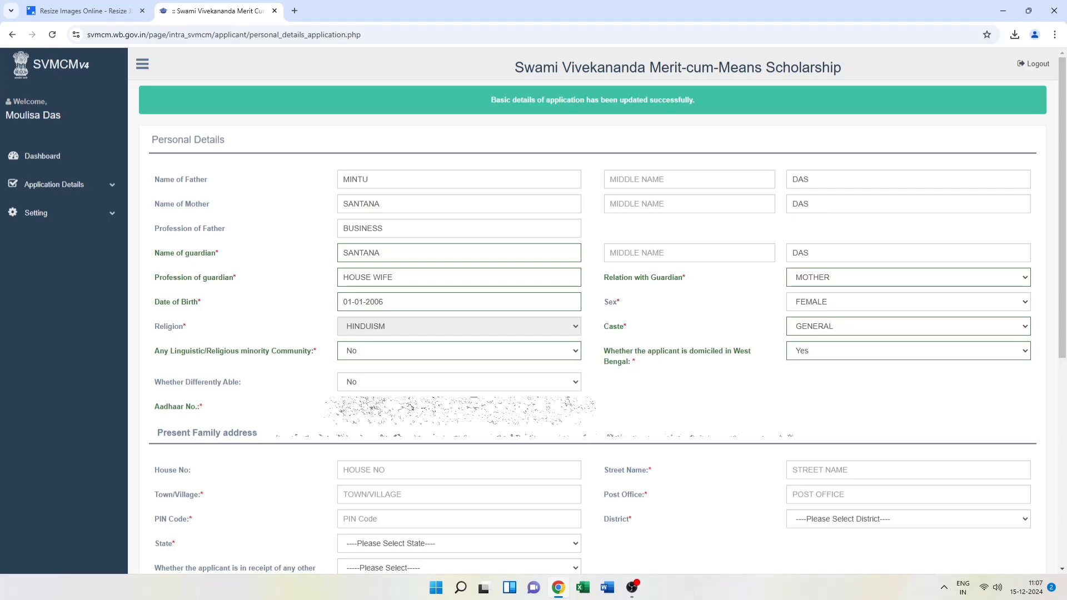
{"action": "scroll", "coordinate": [661, 228], "scroll_direction": "down", "scroll_amount": 5}
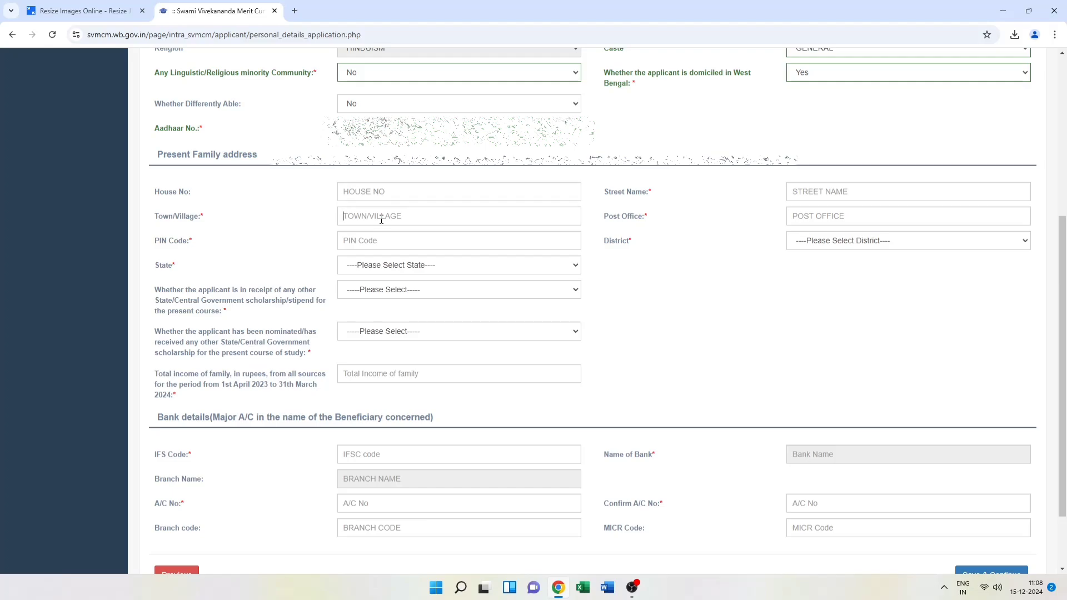
Enter the street name of the family address and set the state to WEST BENGAL
{"action": "left_click", "coordinate": [821, 191]}
{"action": "left_click", "coordinate": [821, 189]}
{"action": "type", "text": "H"}
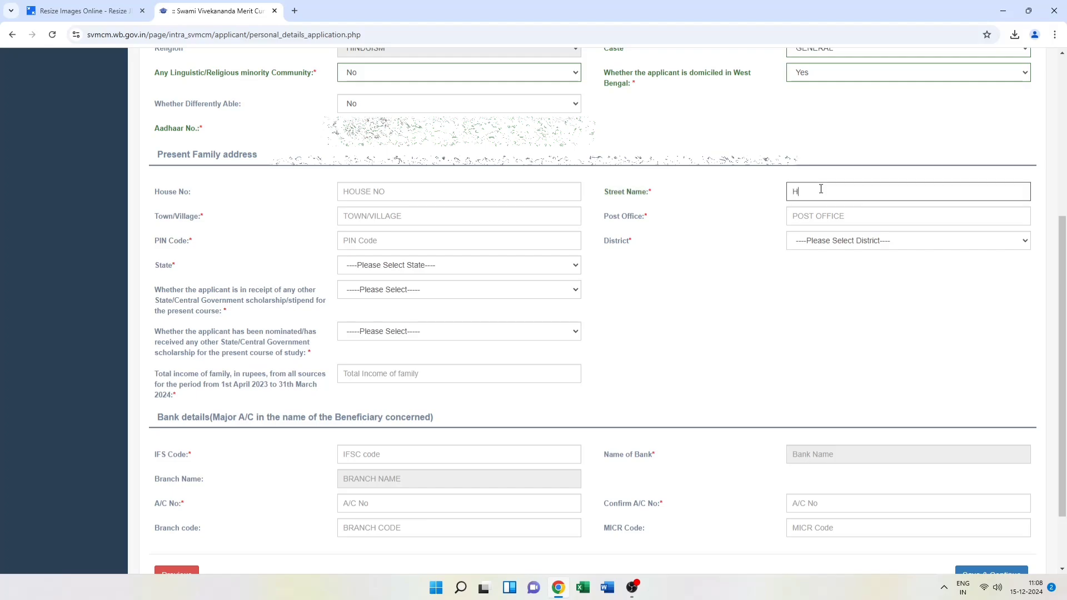
{"action": "type", "text": "AR"}
{"action": "type", "text": "I SA"}
{"action": "type", "text": "AVA"}
{"action": "left_click", "coordinate": [426, 267]}
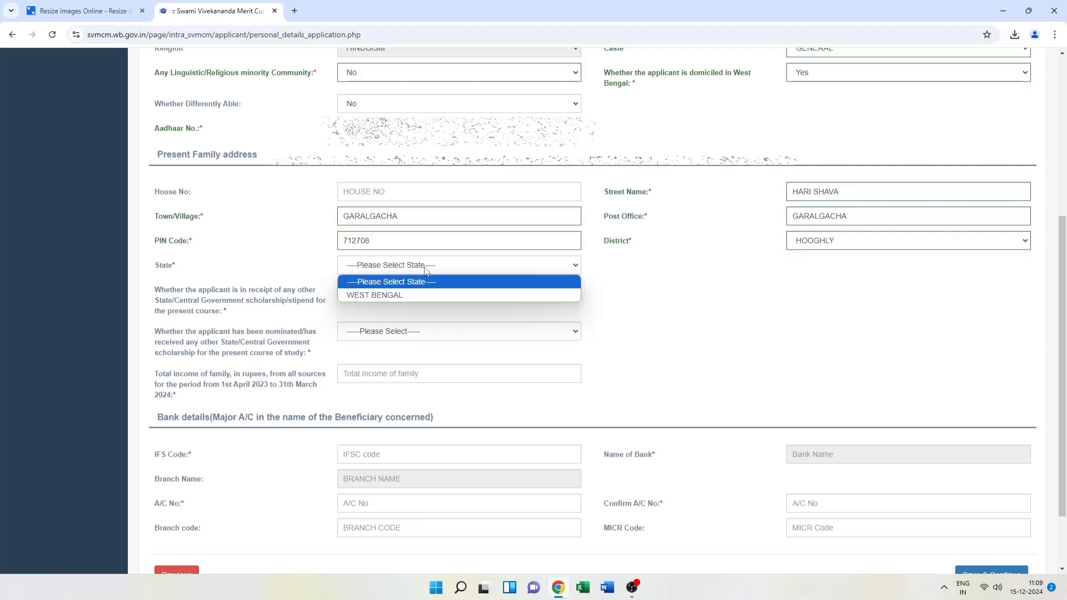
{"action": "left_click", "coordinate": [426, 295]}
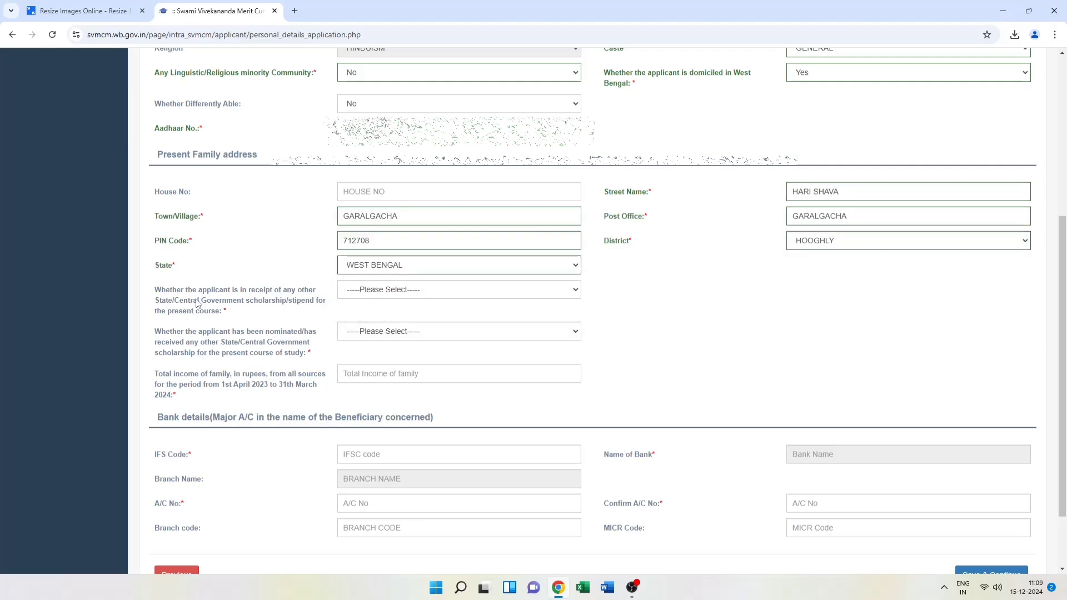
Answer No to both other-scholarship questions and set total family income to 60000
{"action": "left_click", "coordinate": [427, 290]}
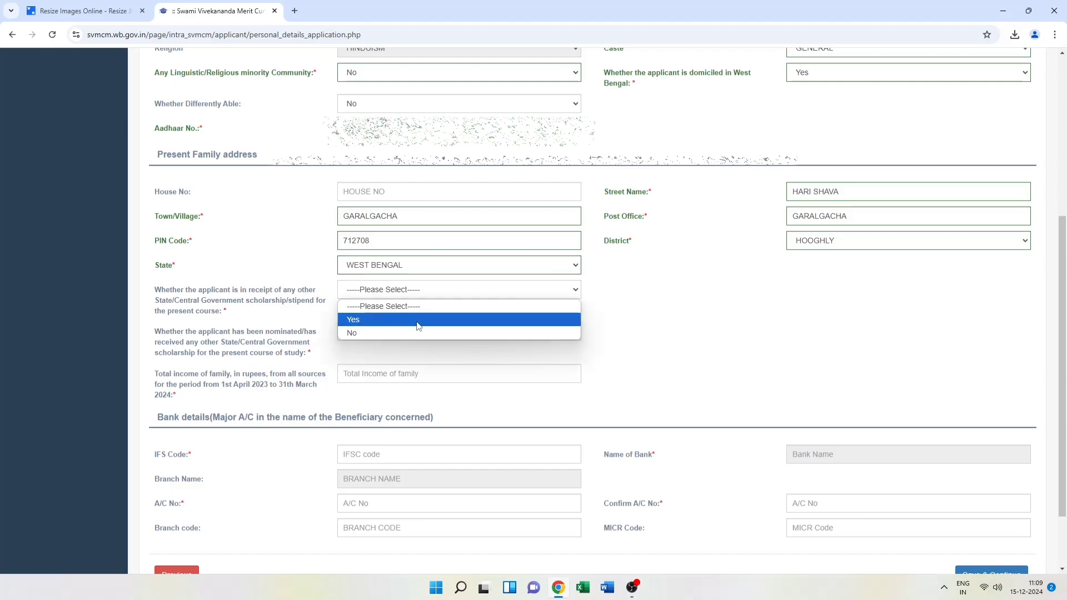
{"action": "left_click", "coordinate": [418, 333]}
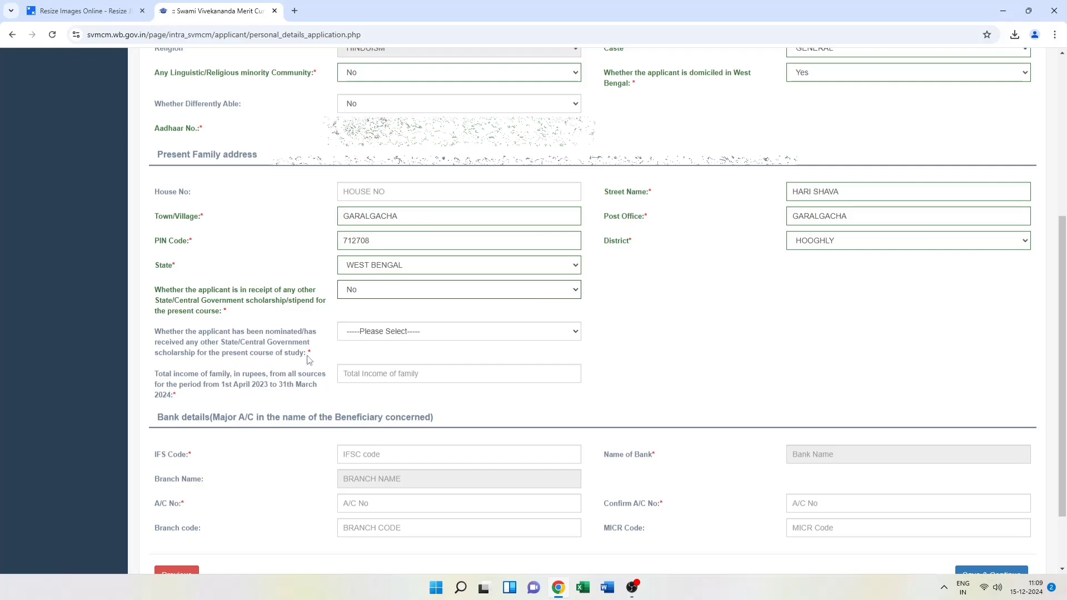
{"action": "left_click", "coordinate": [449, 334]}
{"action": "left_click", "coordinate": [433, 373]}
{"action": "left_click", "coordinate": [369, 373]}
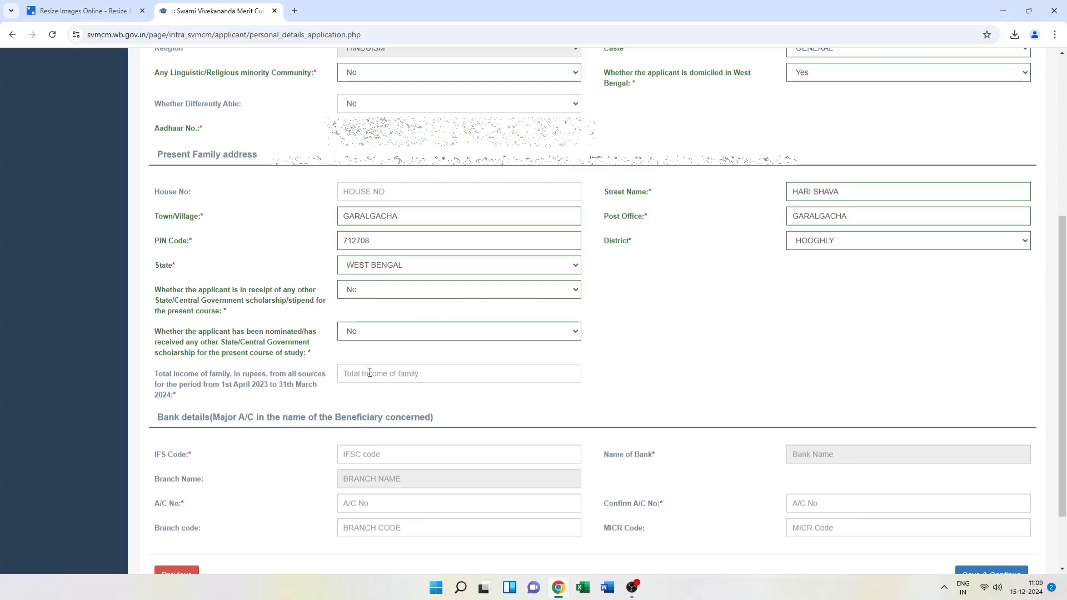
{"action": "type", "text": "60000"}
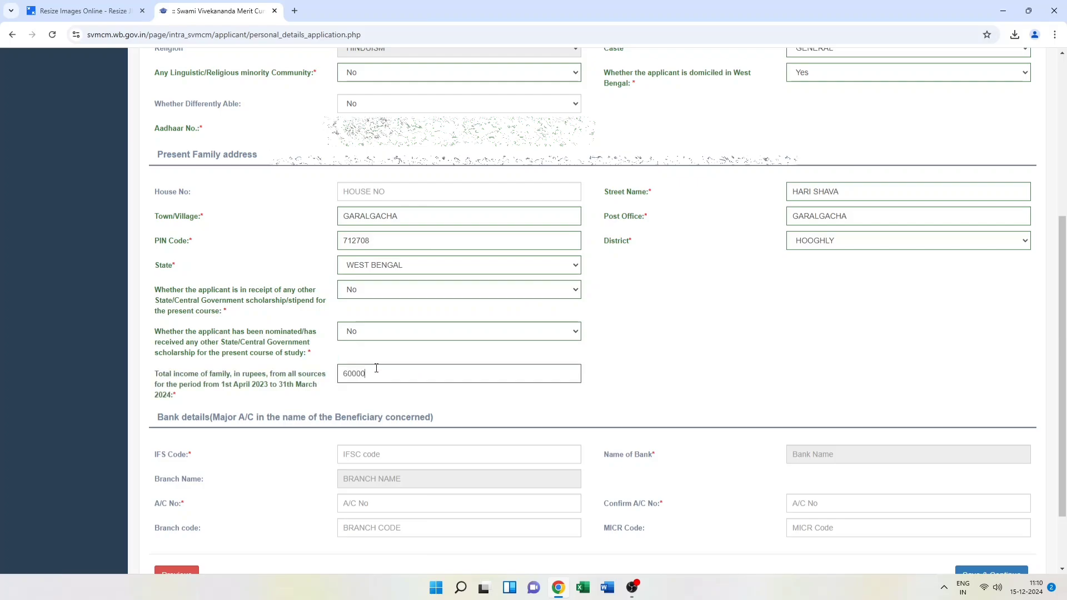
{"action": "scroll", "coordinate": [377, 378], "scroll_direction": "down", "scroll_amount": 1}
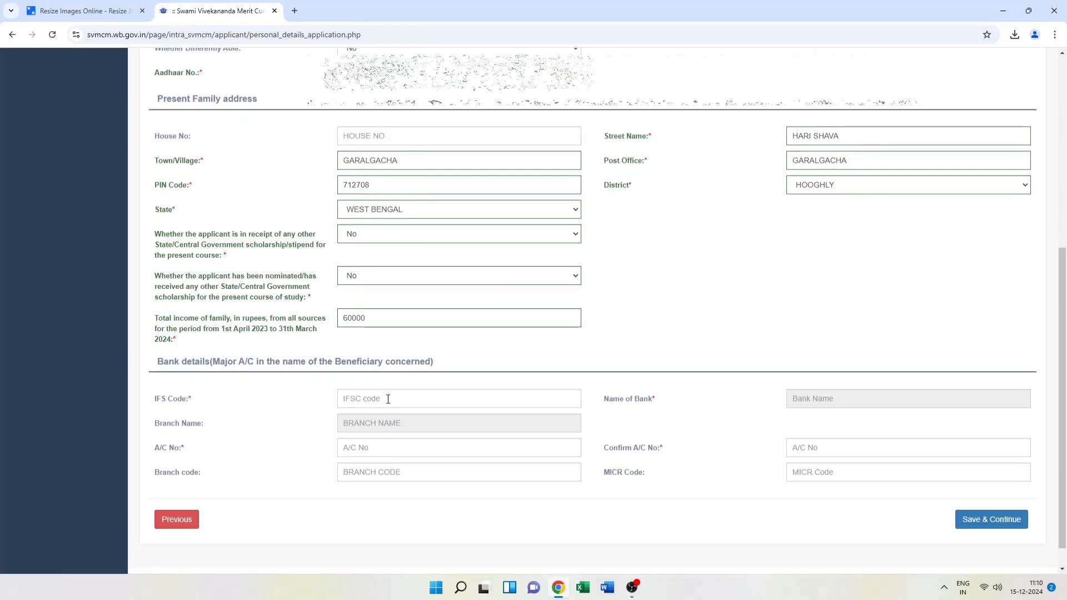
Fill in the bank IFSC code and account number, then save the personal details
{"action": "left_click", "coordinate": [388, 400]}
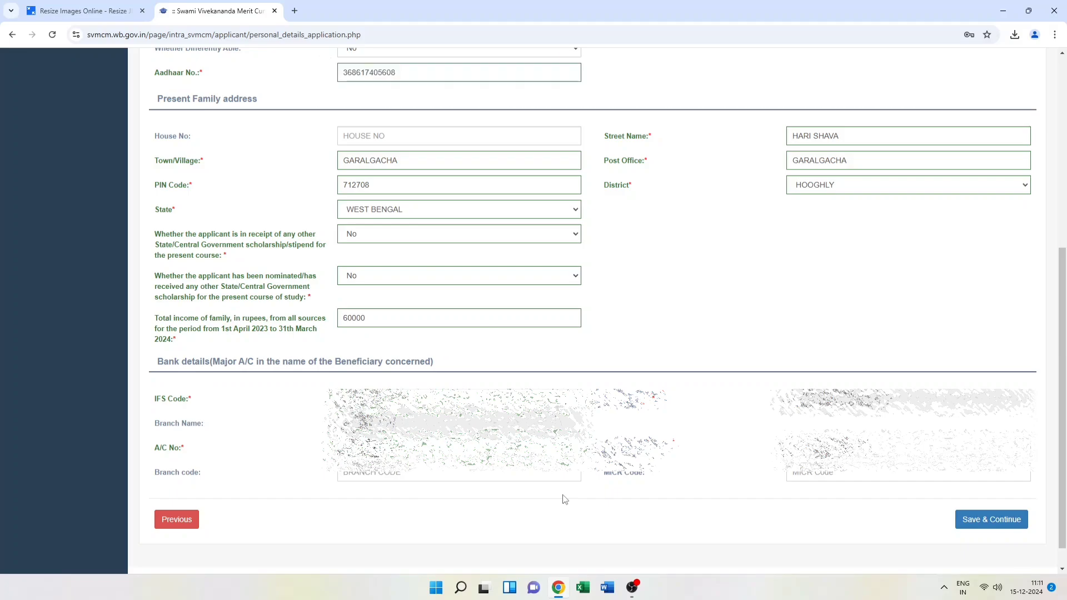
{"action": "left_click", "coordinate": [972, 519]}
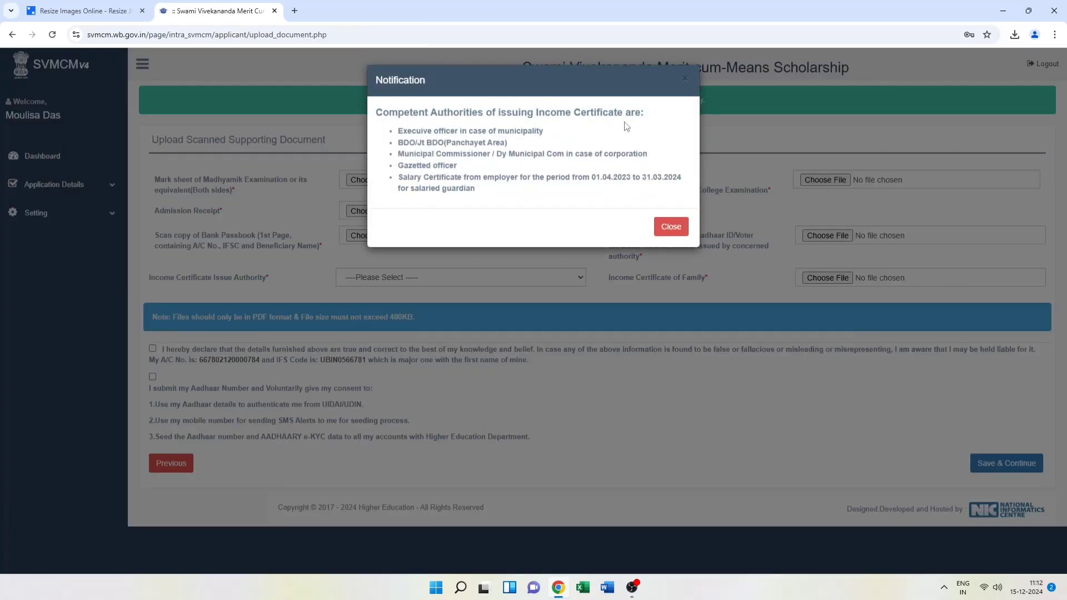
Dismiss the income certificate notice and attach MP RESULT BOTH SIDE and H.S.MARKSHEET
{"action": "left_click", "coordinate": [672, 228]}
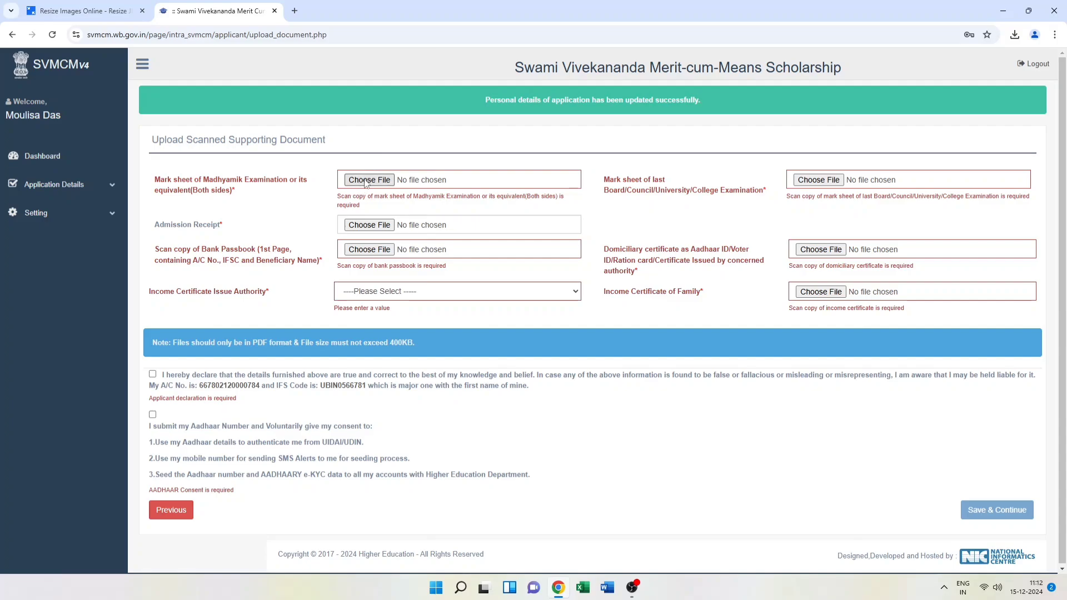
{"action": "left_click", "coordinate": [366, 182]}
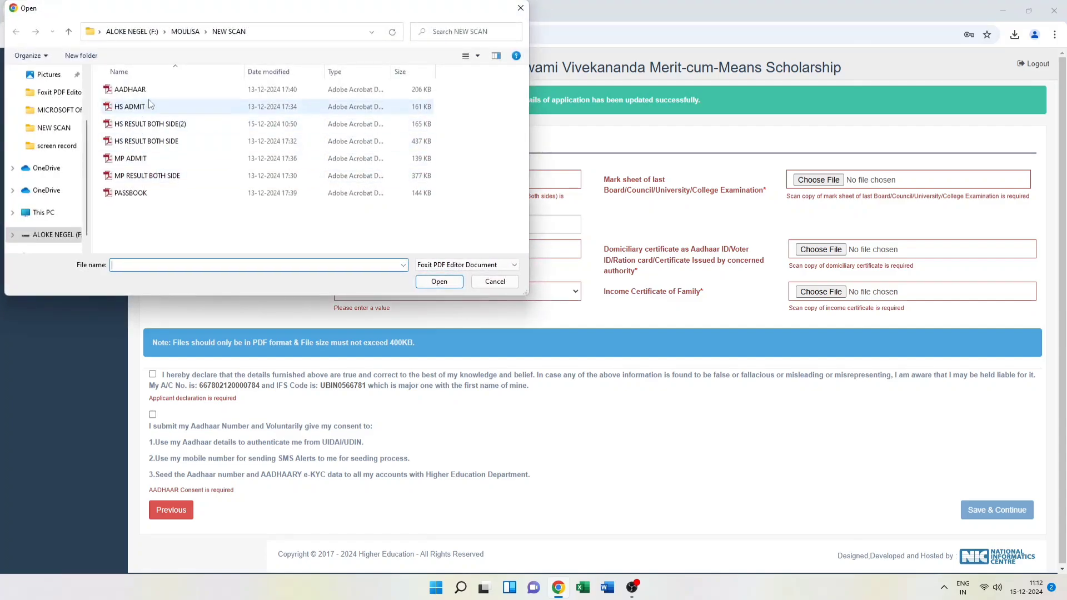
{"action": "left_click", "coordinate": [155, 177]}
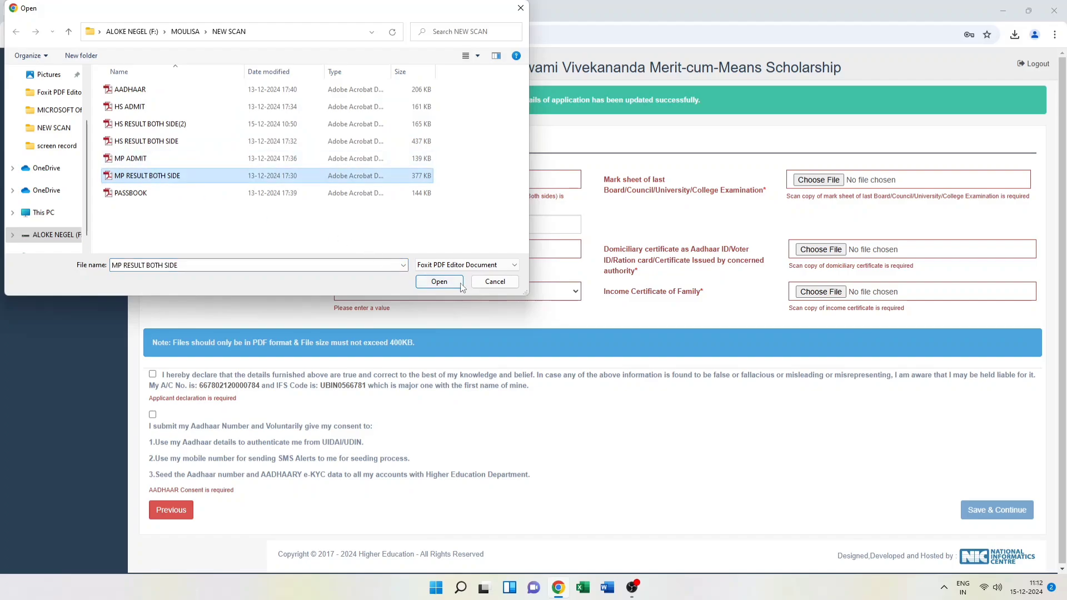
{"action": "left_click", "coordinate": [438, 283]}
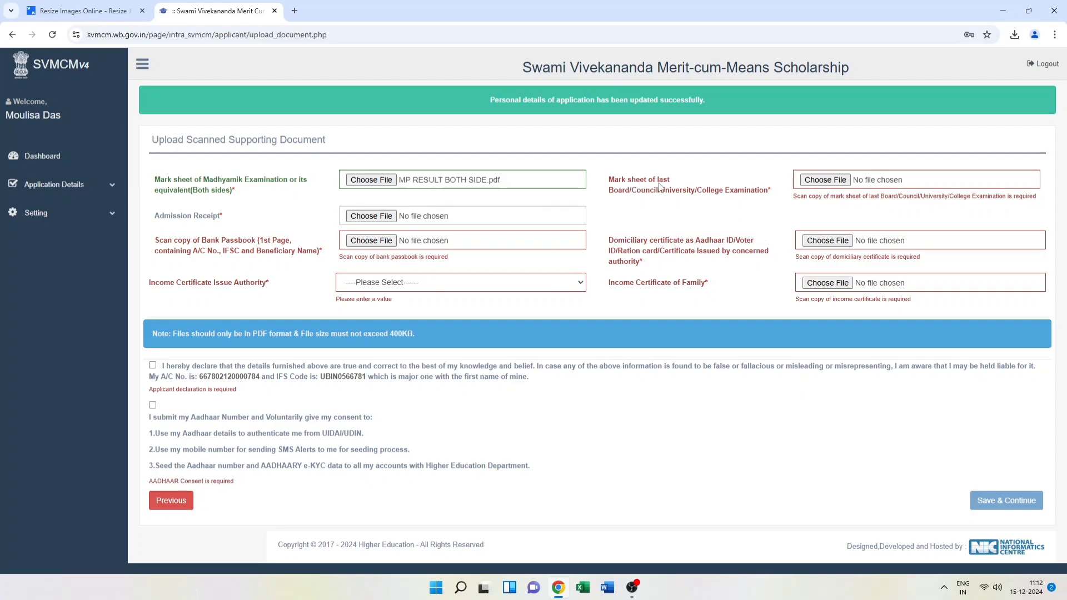
{"action": "left_click", "coordinate": [825, 179]}
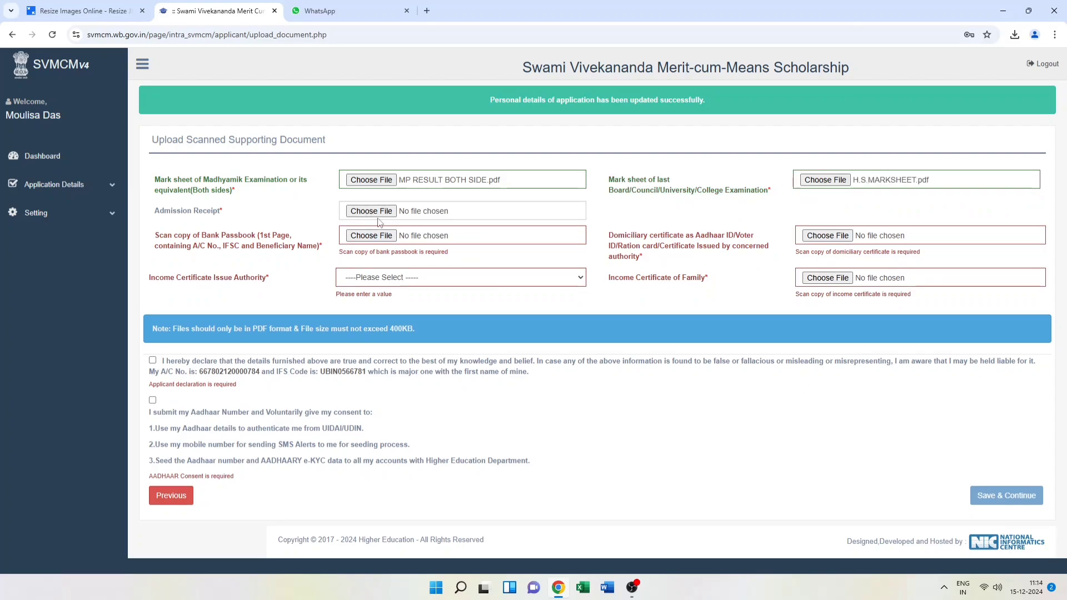
Attach challanprint from Downloads as the admission receipt
{"action": "left_click", "coordinate": [371, 211]}
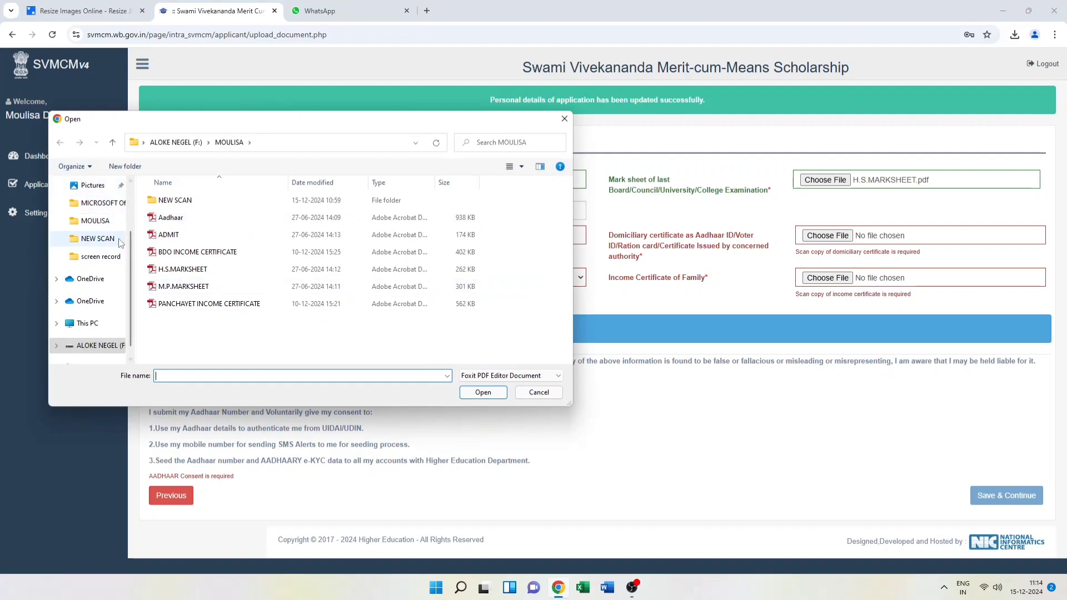
{"action": "scroll", "coordinate": [132, 246], "scroll_direction": "up", "scroll_amount": 3}
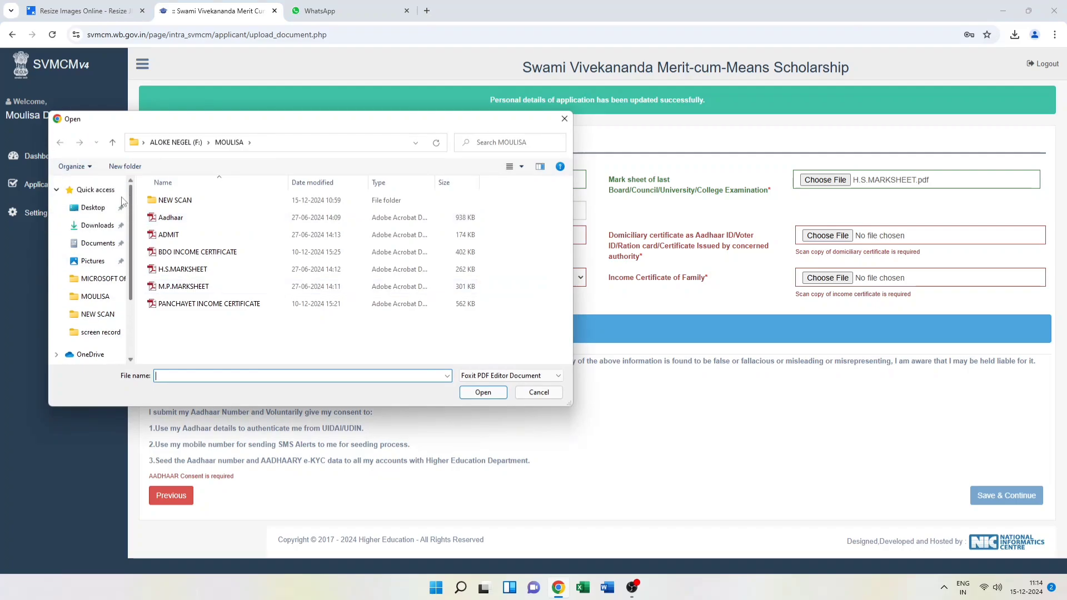
{"action": "left_click", "coordinate": [101, 228]}
{"action": "left_click", "coordinate": [177, 217]}
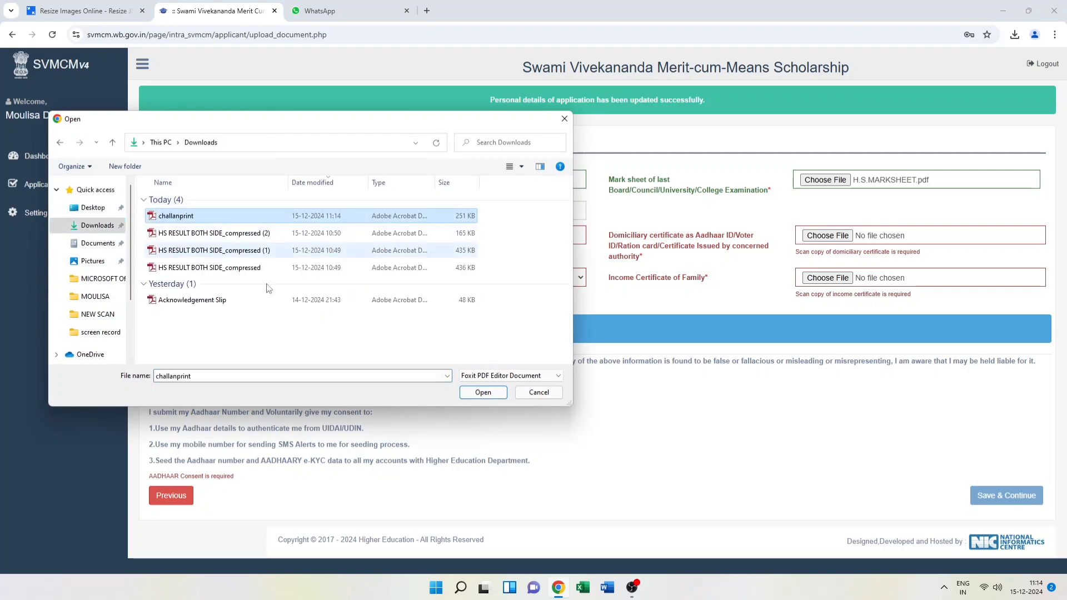
{"action": "left_click", "coordinate": [483, 392]}
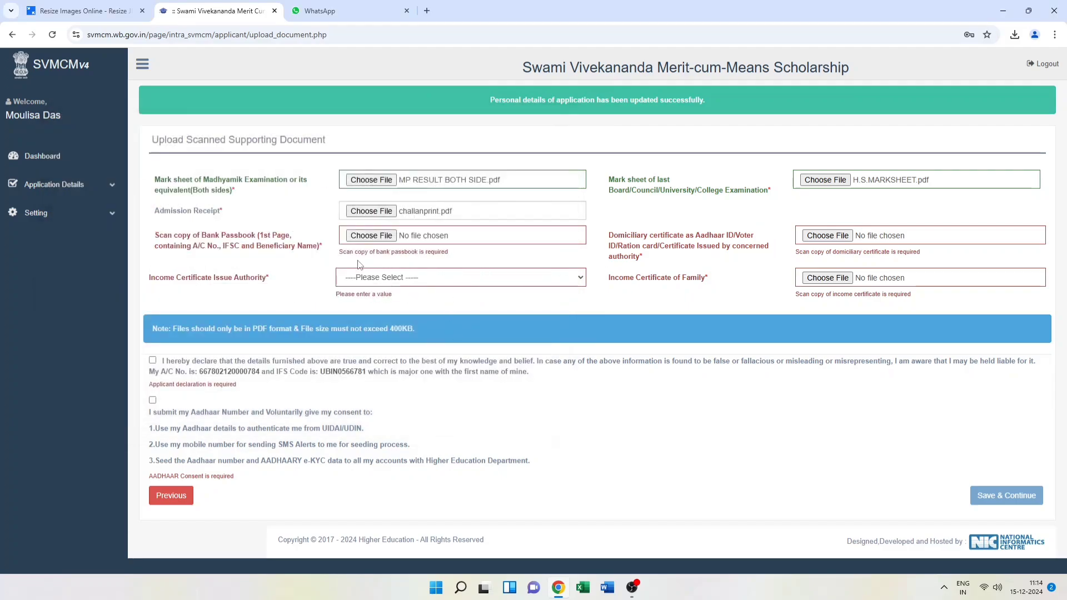
Attach PASSBOOK from the NEW SCAN folder as the bank passbook copy
{"action": "left_click", "coordinate": [371, 236]}
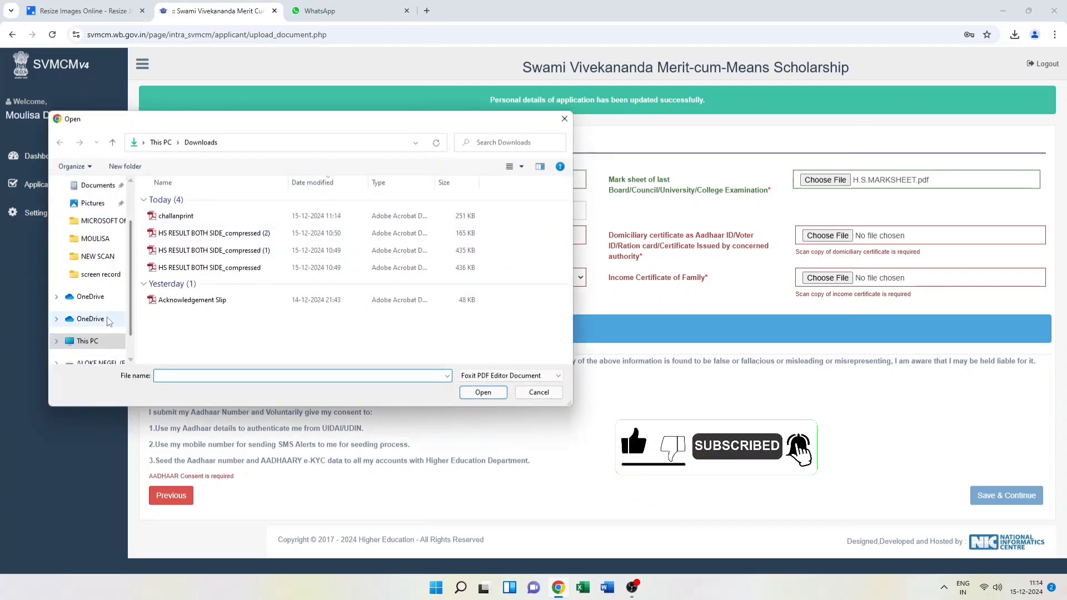
{"action": "left_click", "coordinate": [92, 243]}
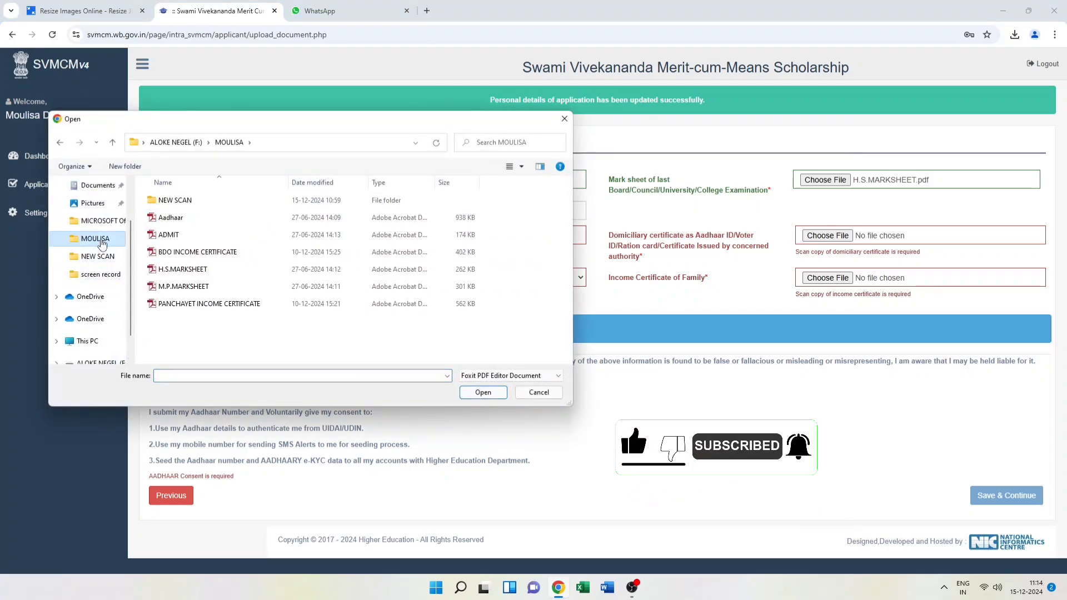
{"action": "double_click", "coordinate": [209, 200]}
{"action": "left_click", "coordinate": [197, 304]}
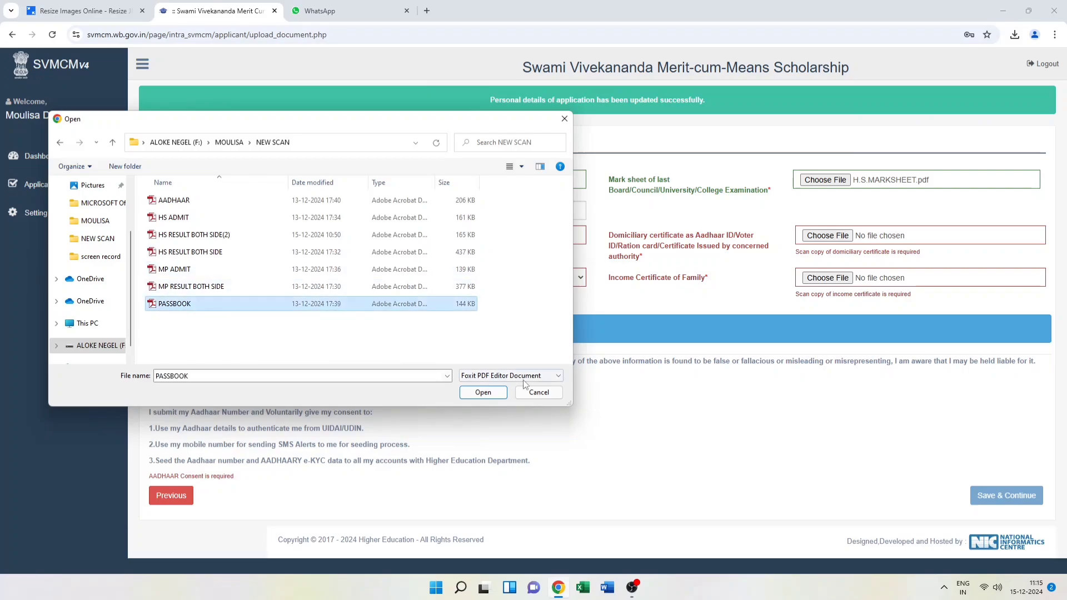
{"action": "left_click", "coordinate": [483, 393]}
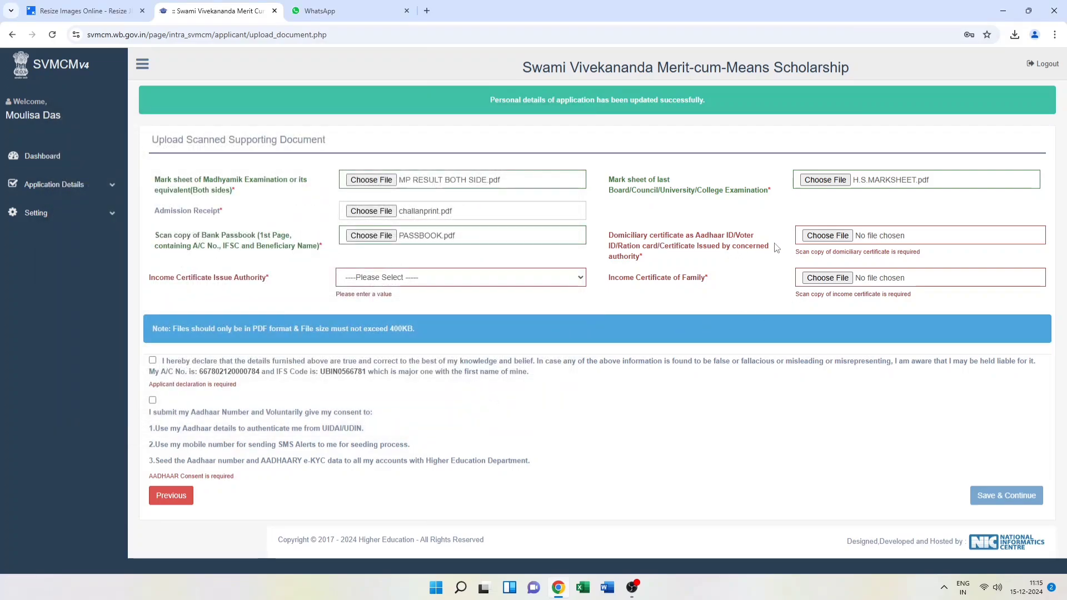
Attach the AADHAAR scan as the domiciliary certificate
{"action": "left_click", "coordinate": [810, 240]}
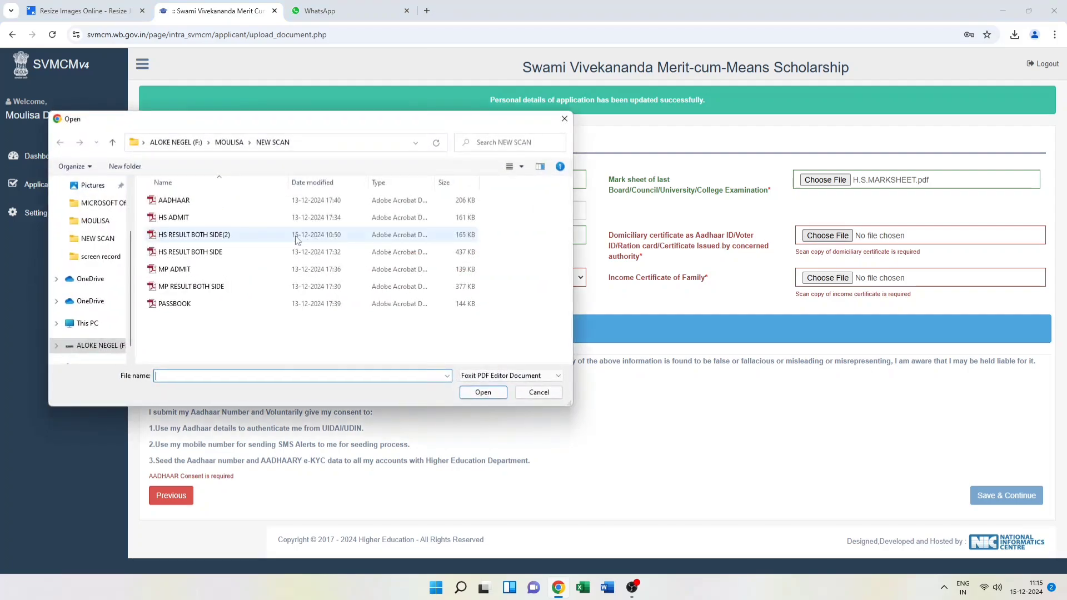
{"action": "left_click", "coordinate": [198, 206]}
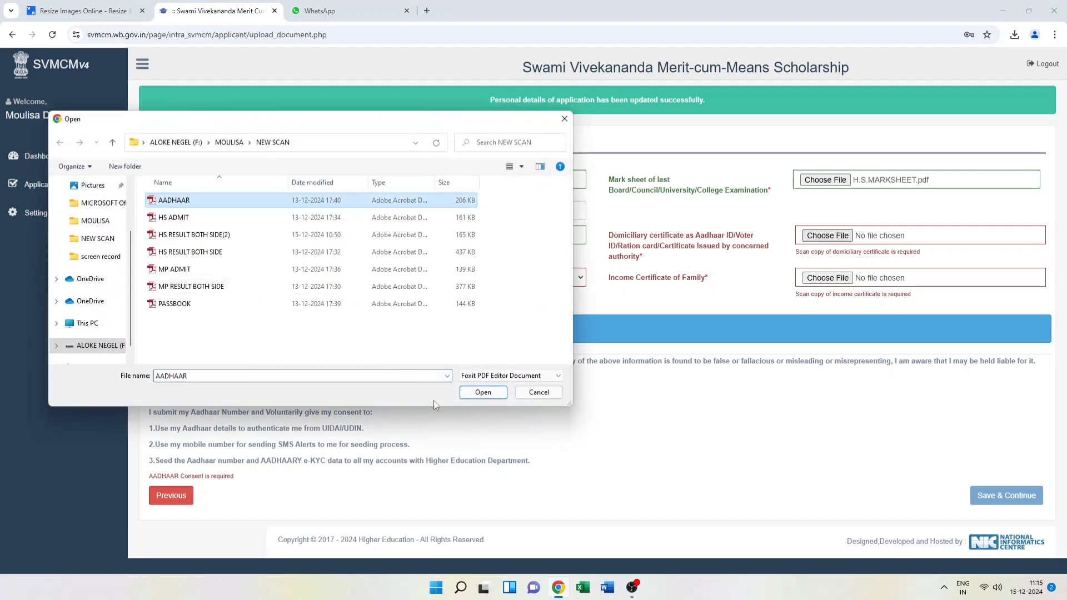
{"action": "left_click", "coordinate": [483, 392]}
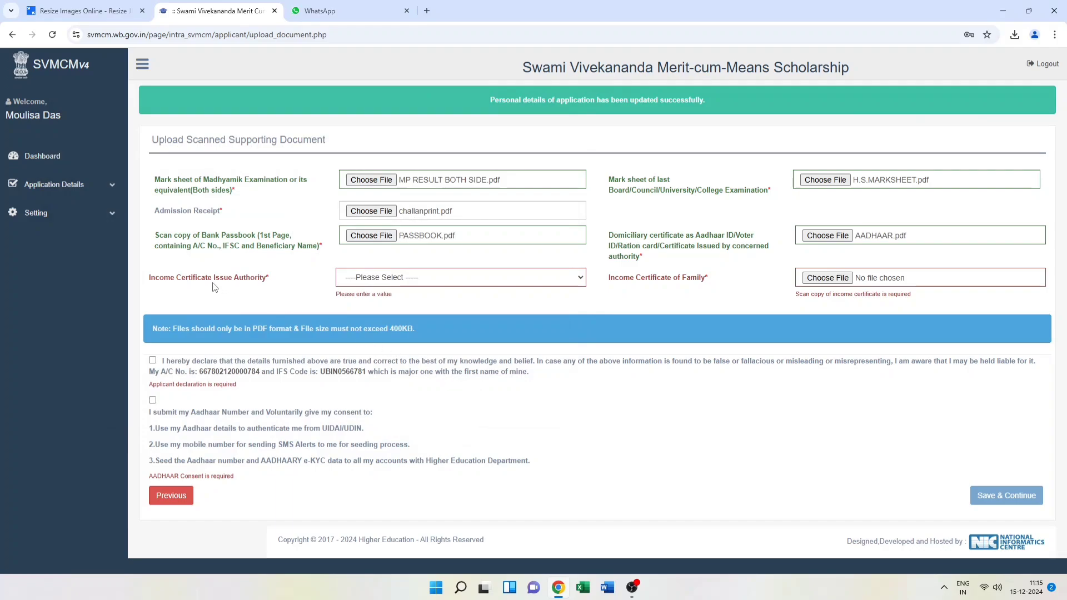
Set the issuing authority to BDO/Jt BDO(Panchayet Area) and attach BDO INCOME CERTIFICATE1
{"action": "left_click", "coordinate": [474, 283]}
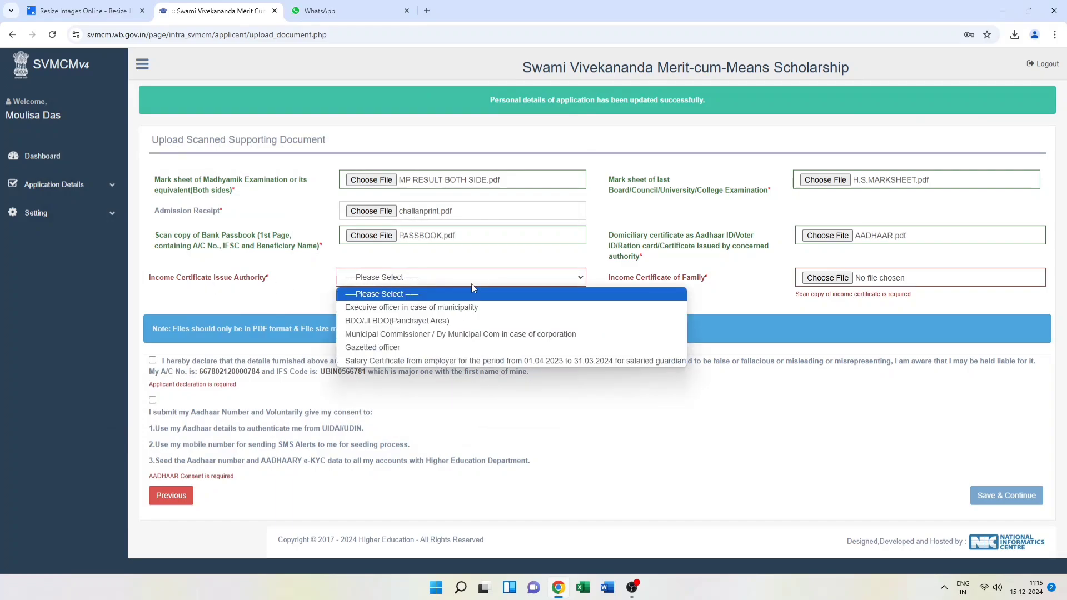
{"action": "left_click", "coordinate": [464, 322]}
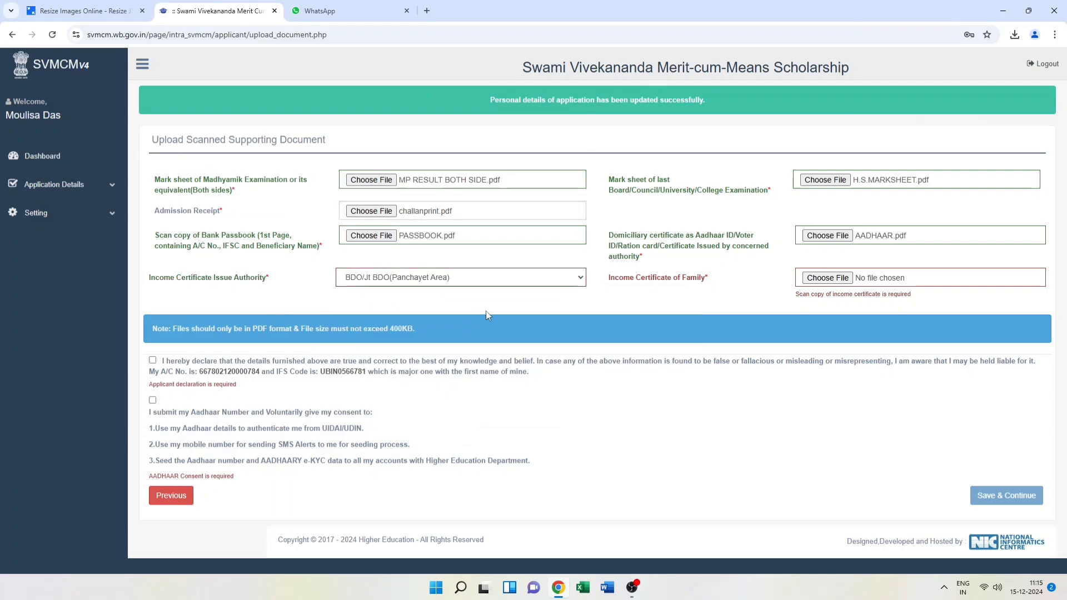
{"action": "left_click", "coordinate": [828, 277]}
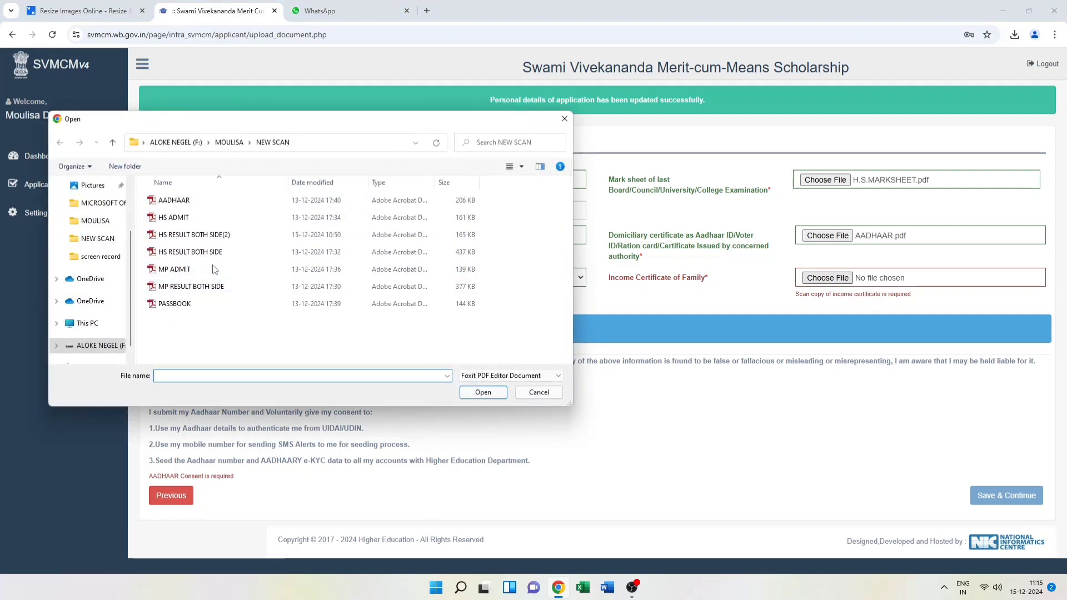
{"action": "left_click", "coordinate": [113, 142]}
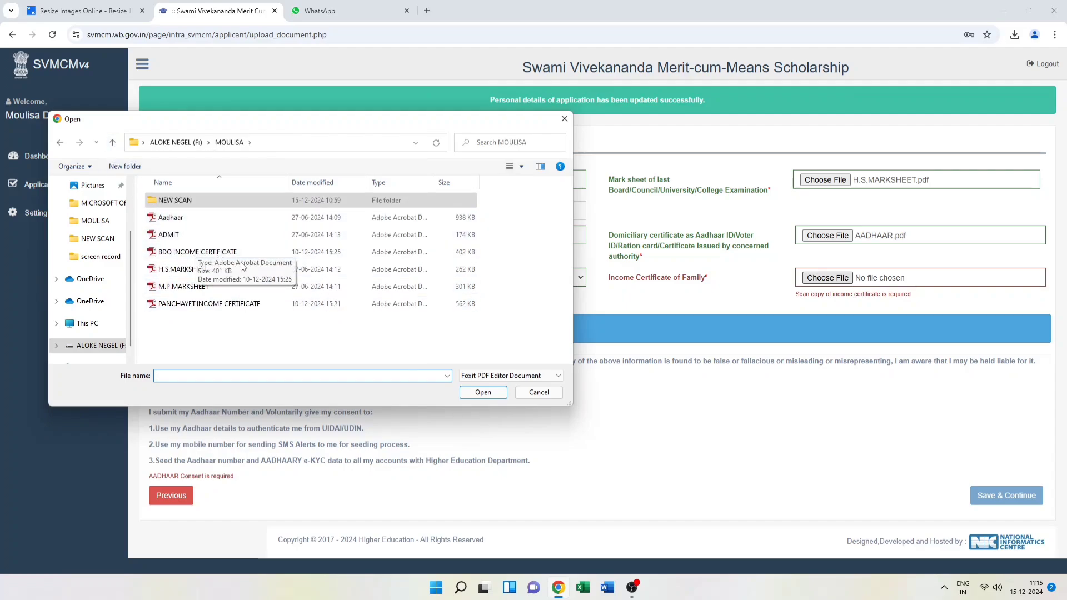
{"action": "left_click", "coordinate": [200, 269]}
{"action": "left_click", "coordinate": [482, 392]}
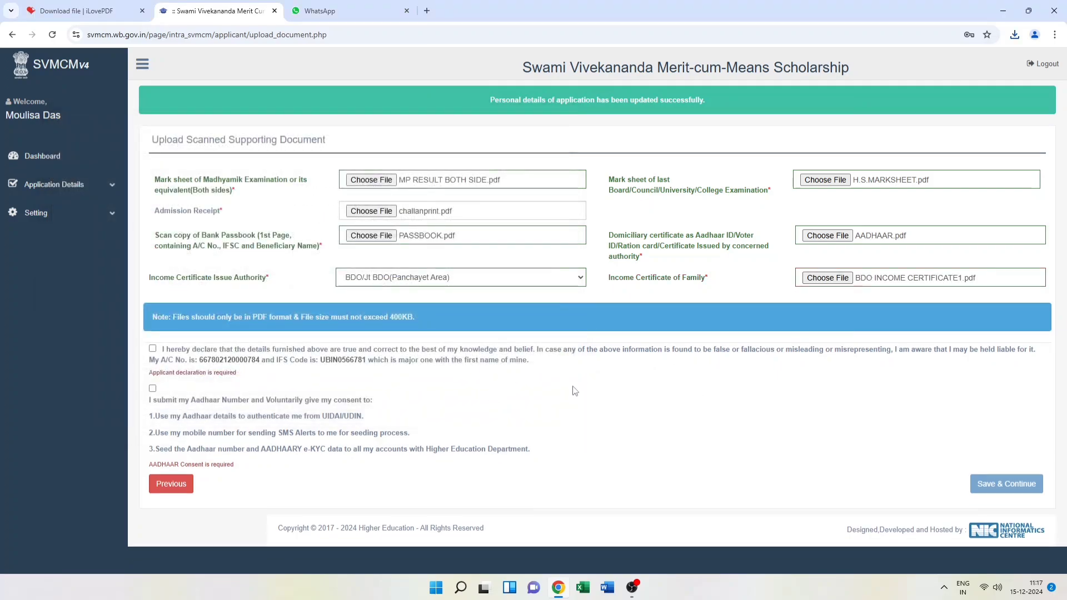
Accept the applicant declaration and Aadhaar consent, then save the uploaded documents
{"action": "left_click", "coordinate": [153, 349]}
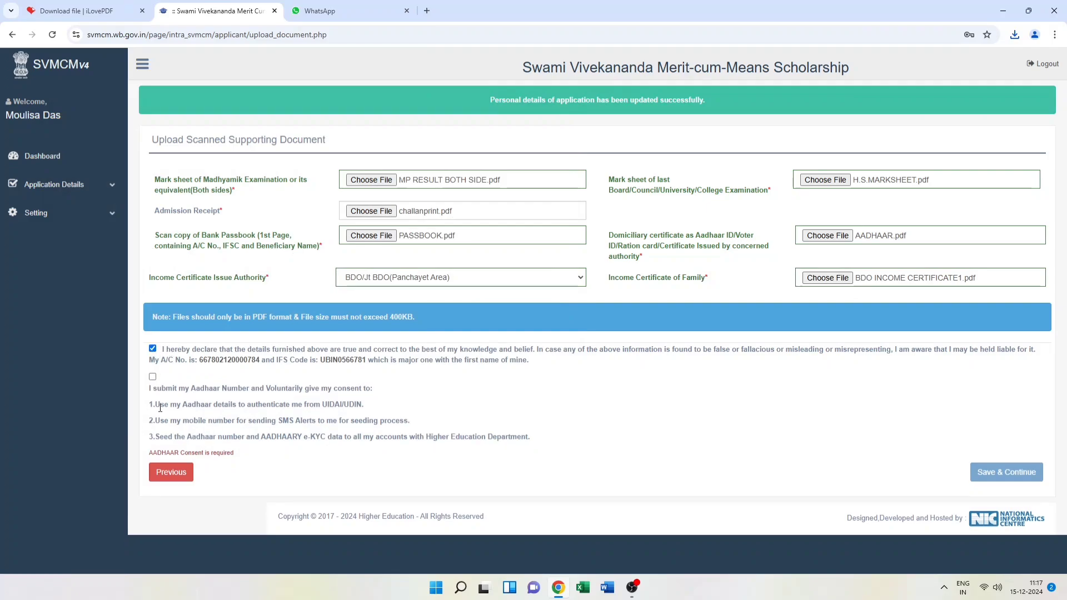
{"action": "left_click", "coordinate": [153, 378]}
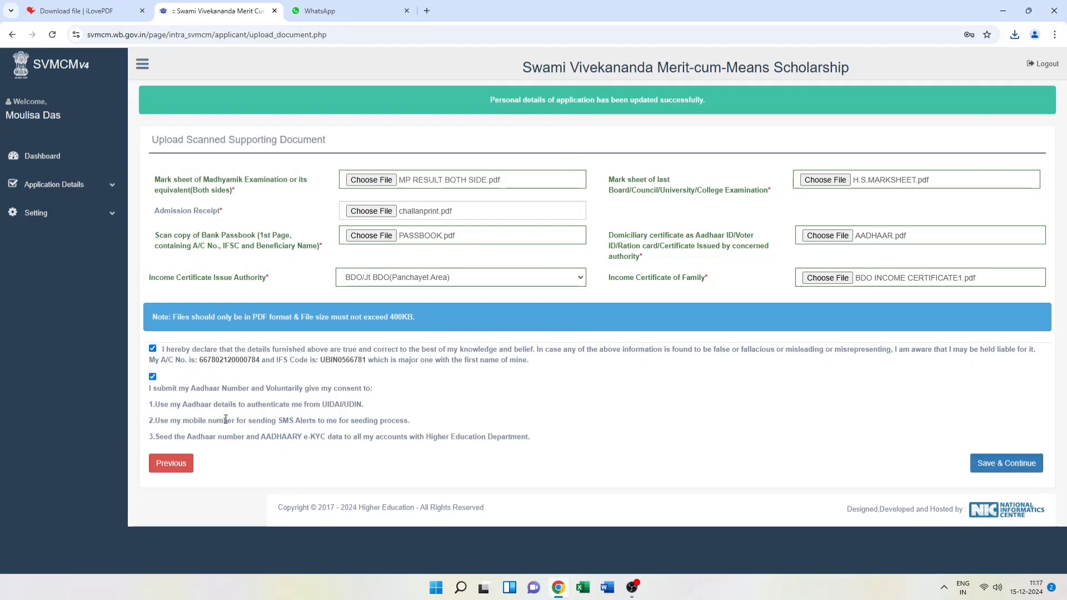
{"action": "left_click", "coordinate": [1009, 467]}
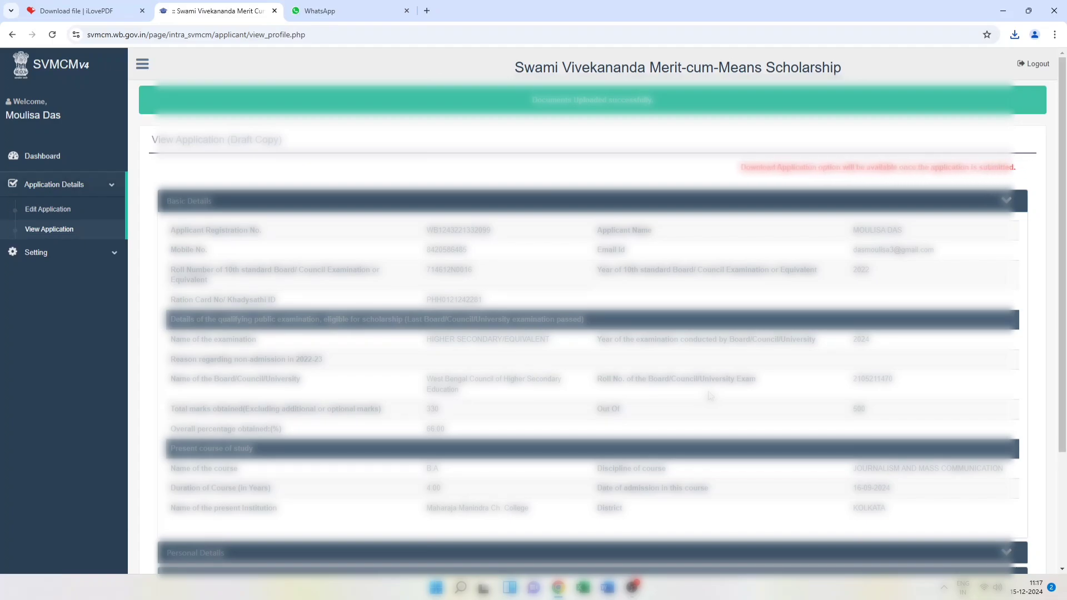
Review the Personal Details section of the draft application
{"action": "scroll", "coordinate": [995, 400], "scroll_direction": "down", "scroll_amount": 3}
{"action": "left_click", "coordinate": [1007, 403]}
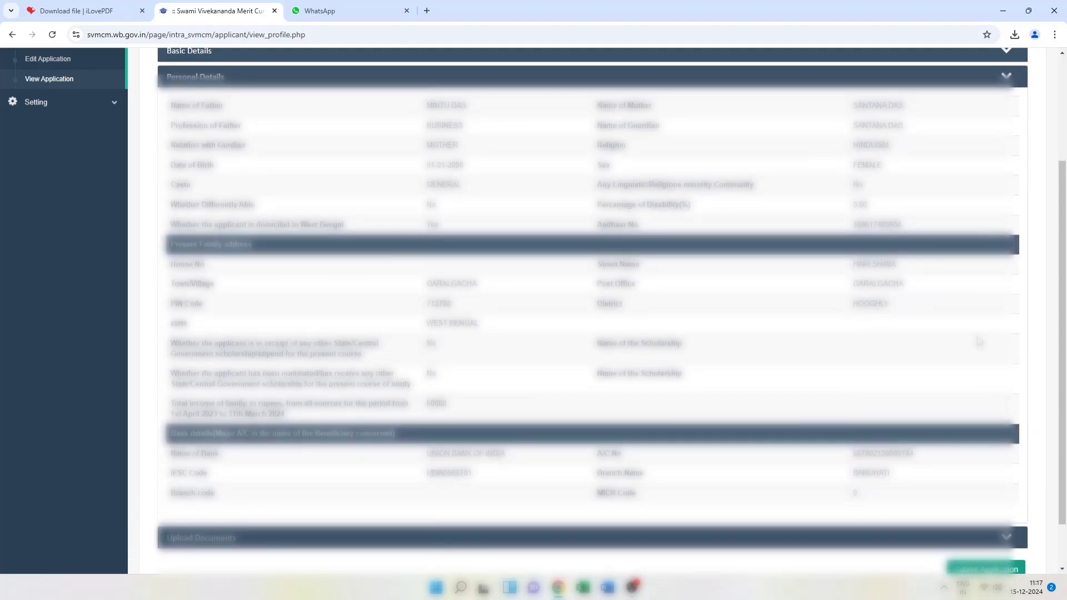
{"action": "left_click", "coordinate": [1006, 77]}
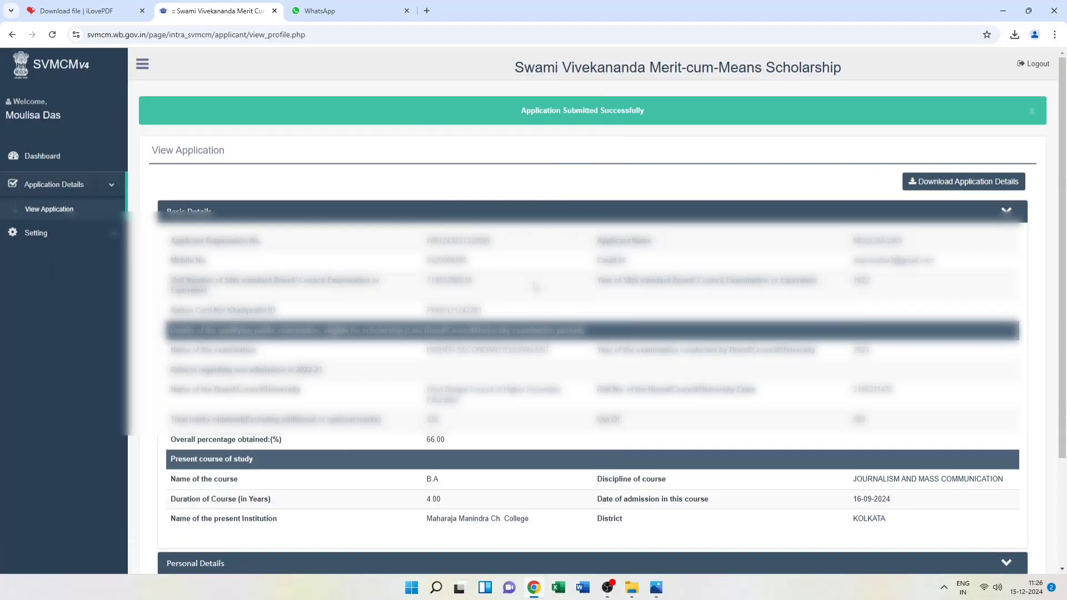
{"action": "scroll", "coordinate": [671, 317], "scroll_direction": "down", "scroll_amount": 3}
{"action": "scroll", "coordinate": [672, 317], "scroll_direction": "up", "scroll_amount": 2}
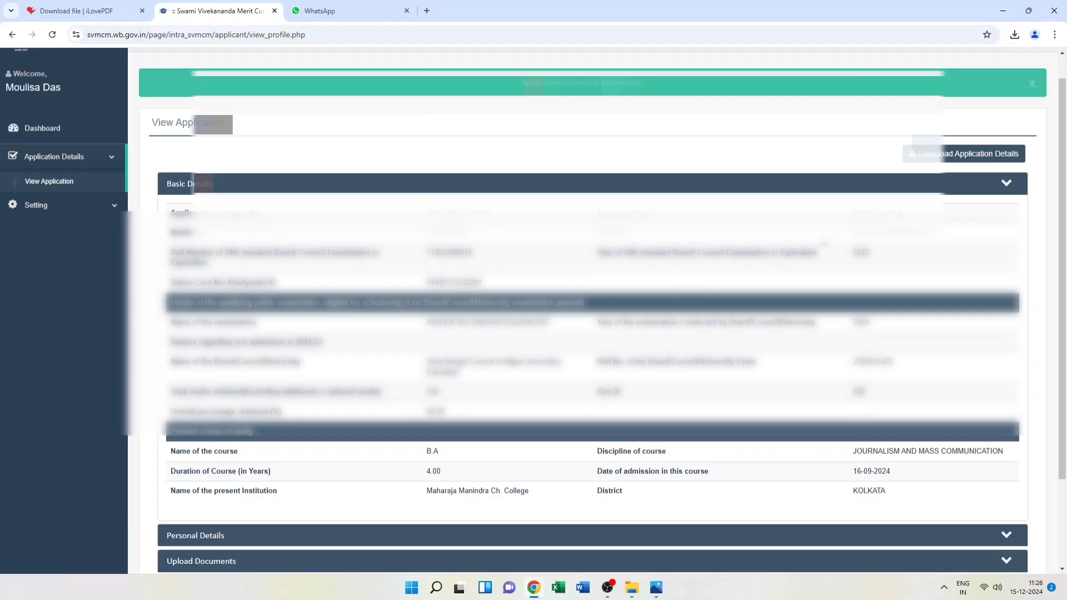
Download the Application Details PDF and return to the dashboard
{"action": "left_click", "coordinate": [961, 158]}
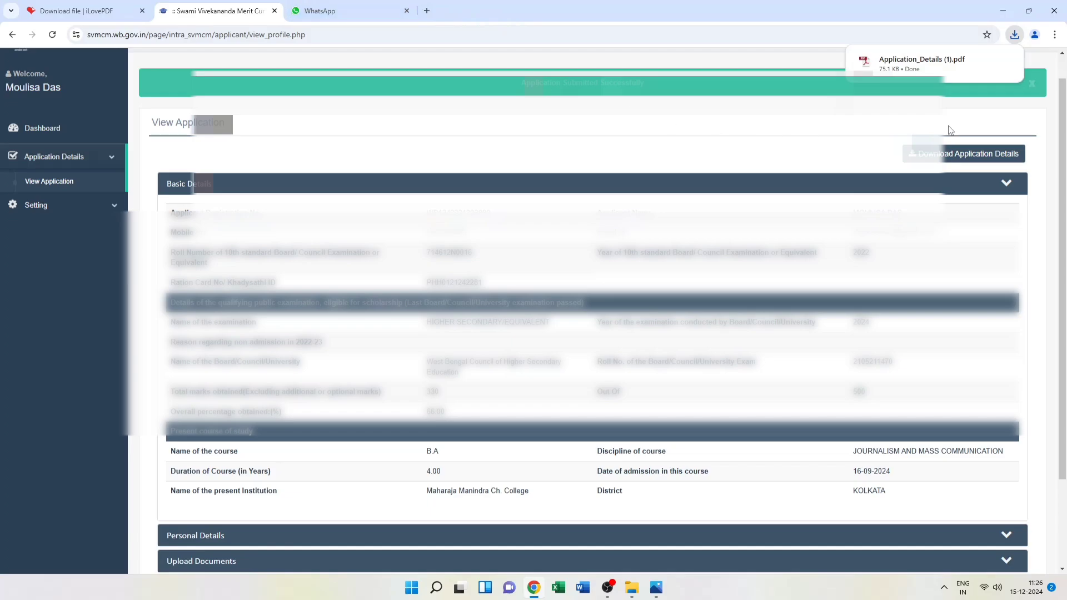
{"action": "scroll", "coordinate": [389, 222], "scroll_direction": "up", "scroll_amount": 1}
{"action": "left_click", "coordinate": [45, 157]}
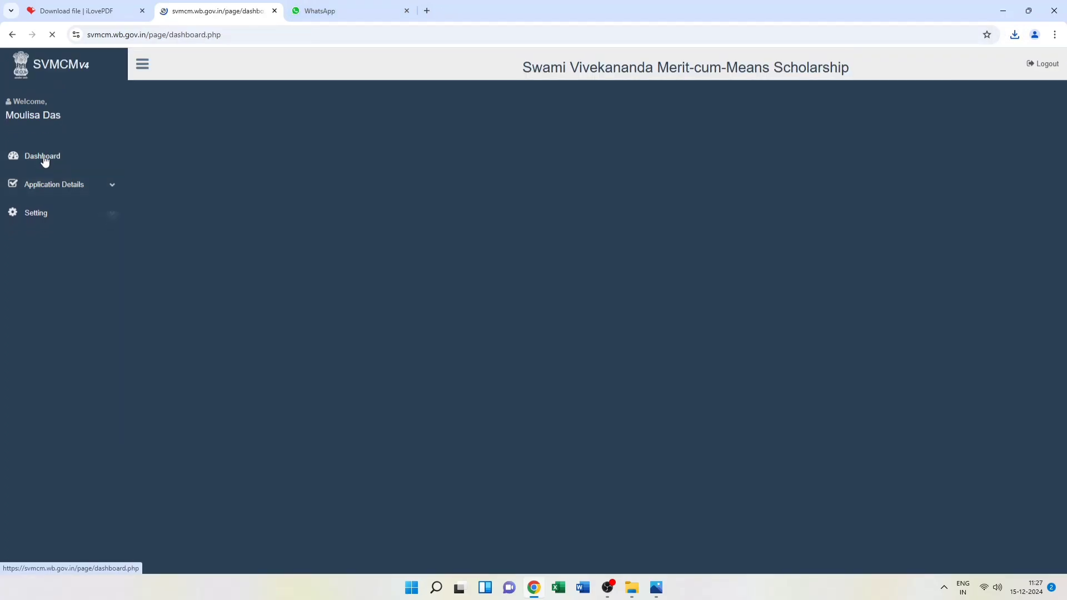